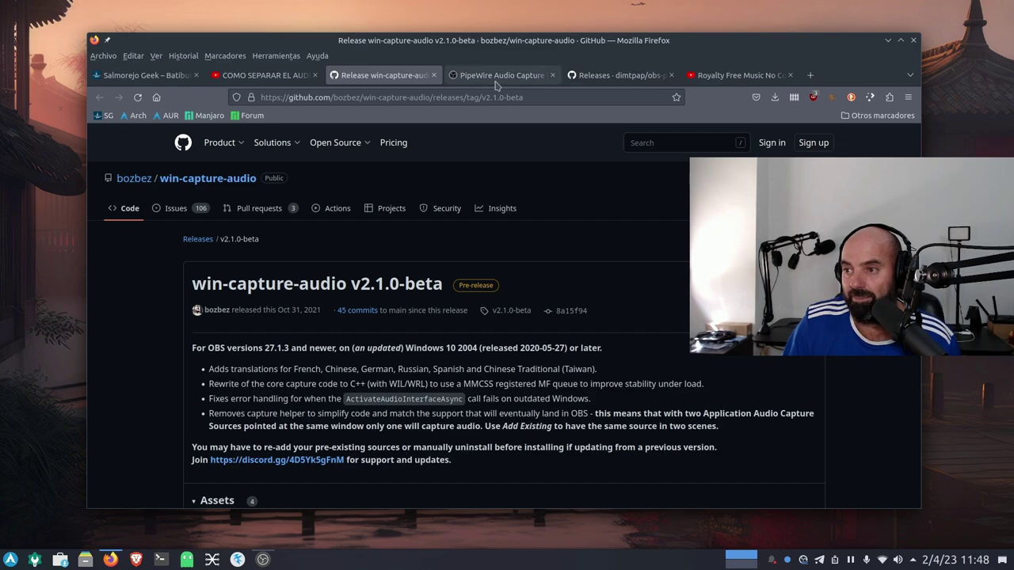
# Step: Open the PipeWire Audio Capture plugin's GitHub repository from its OBS forum page and go to its releases
pyautogui.click(497, 76)
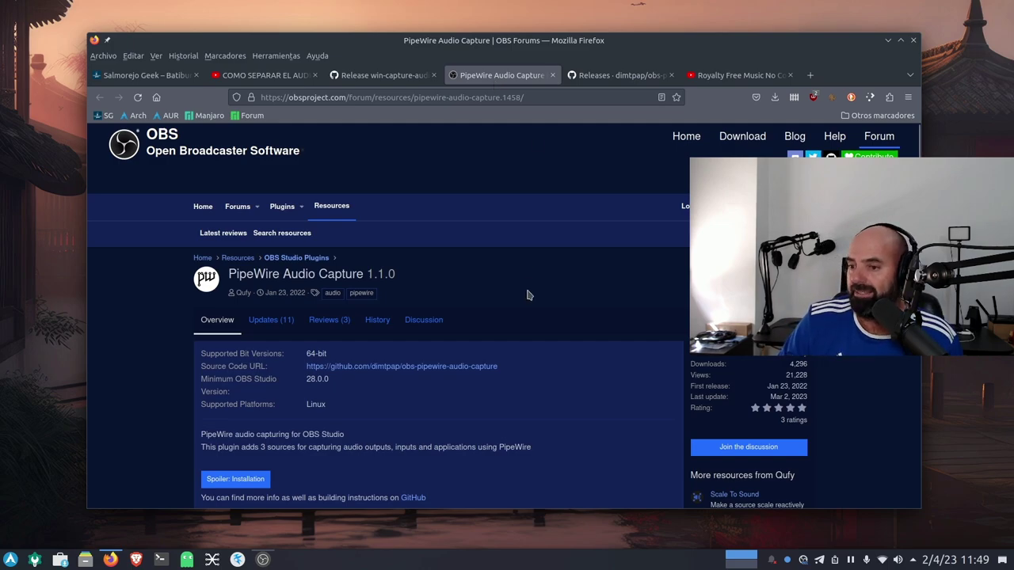
pyautogui.scroll(-3, 527, 292)
pyautogui.click(424, 229)
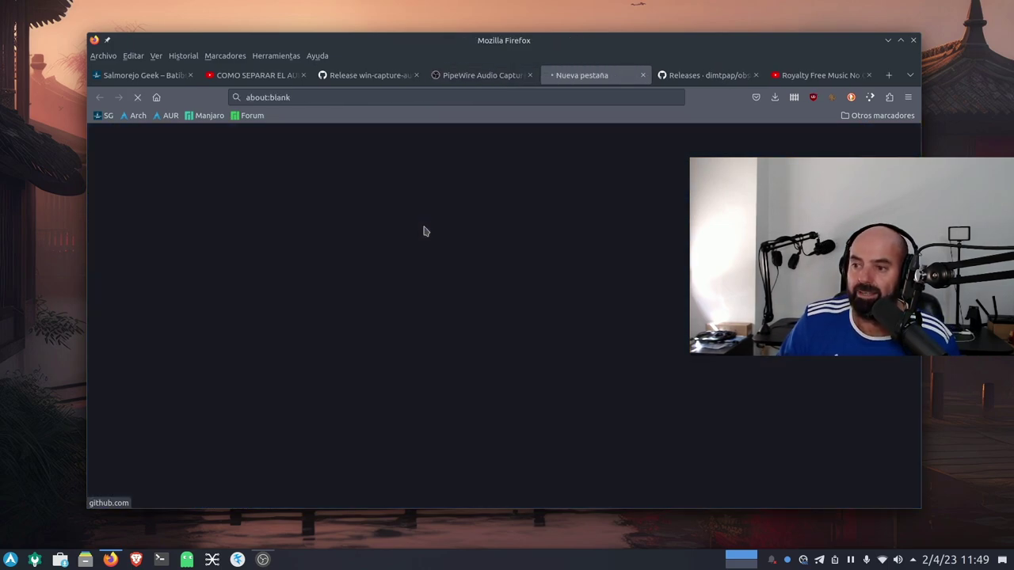
pyautogui.scroll(-1, 372, 308)
pyautogui.scroll(-4, 373, 308)
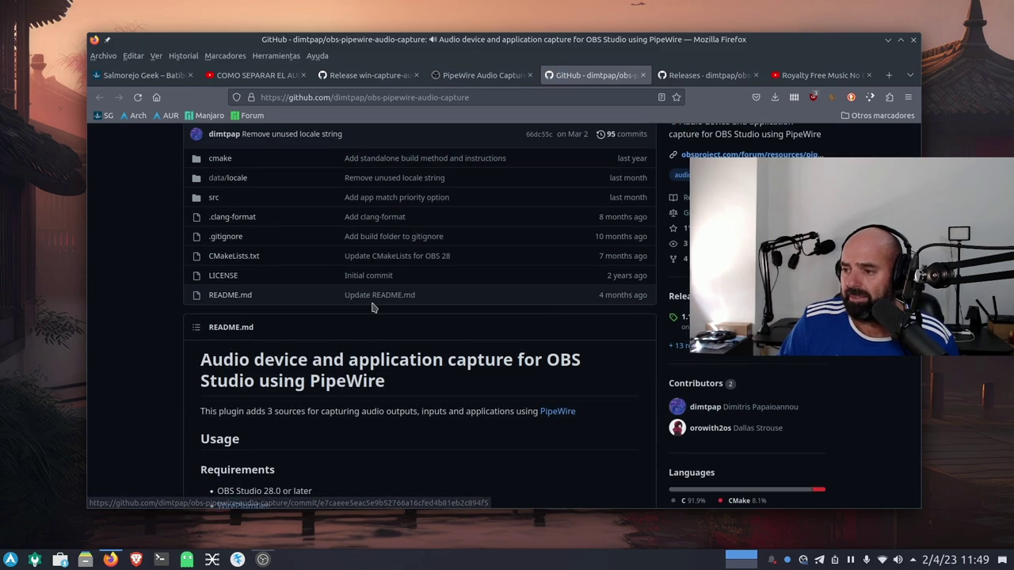
pyautogui.scroll(5, 554, 333)
pyautogui.scroll(-2, 682, 381)
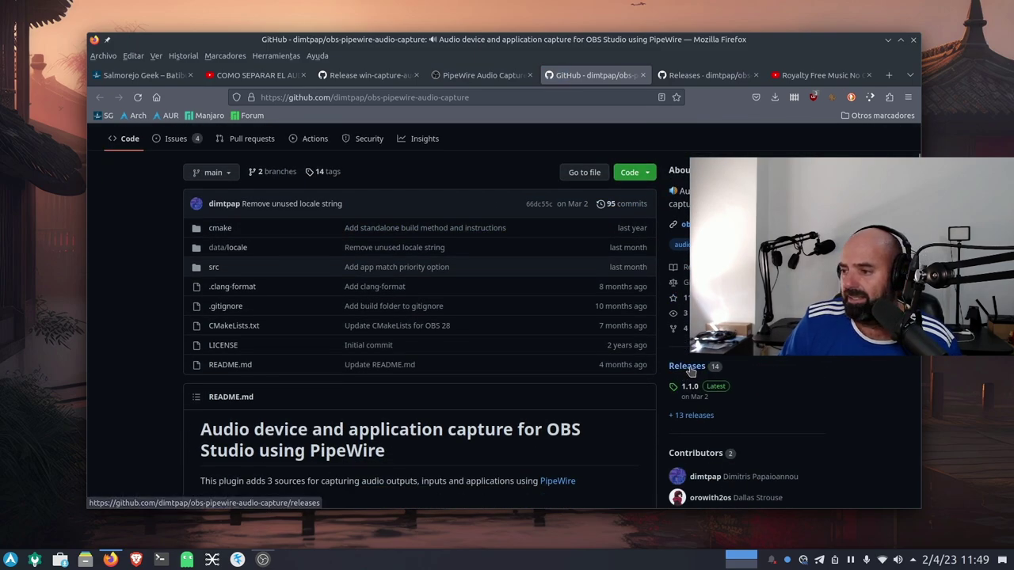
pyautogui.click(686, 368)
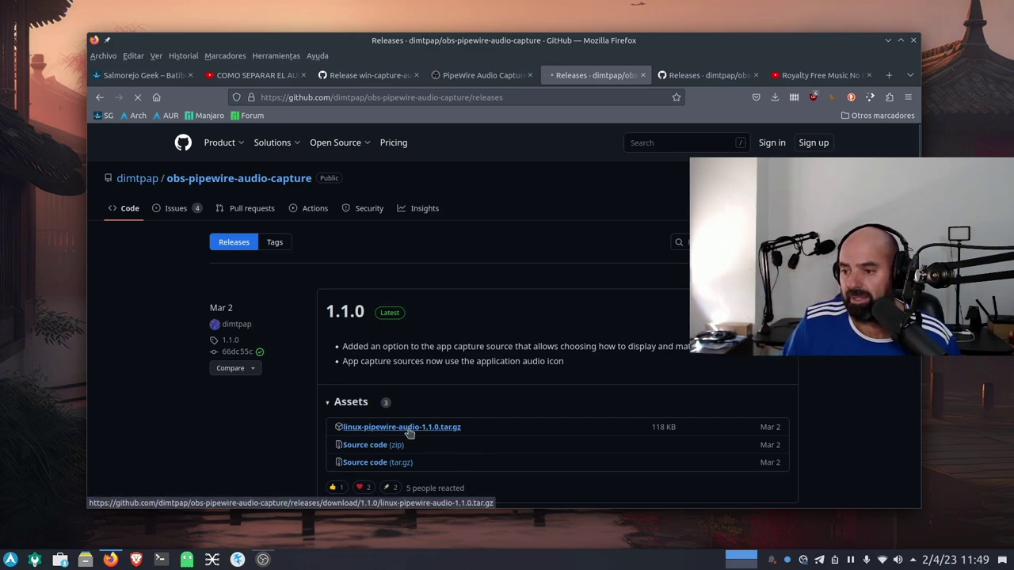
# Step: Put the browser away, switch to the Dolphin file manager and open the Descargas folder
pyautogui.click(890, 40)
pyautogui.click(86, 559)
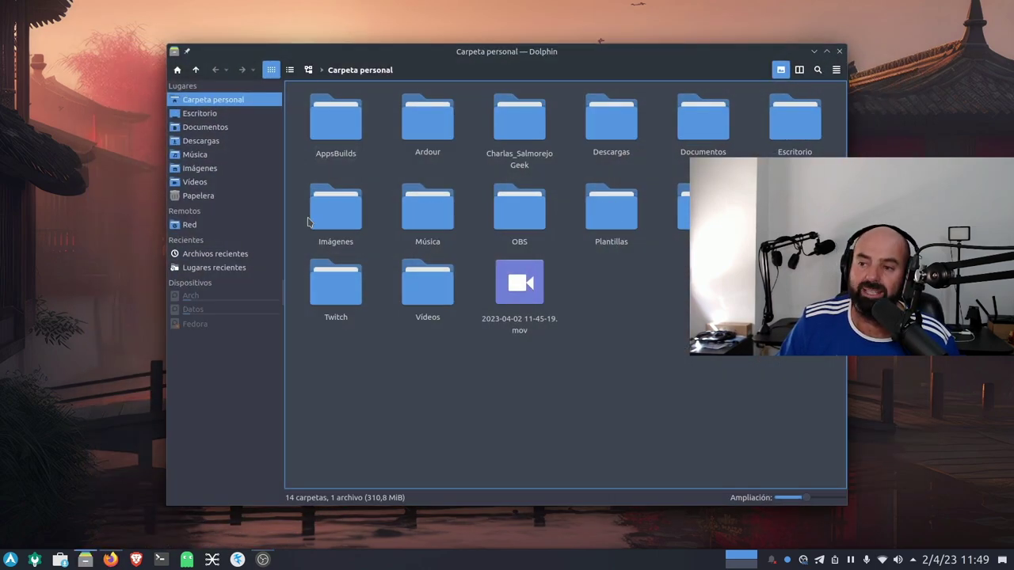
pyautogui.doubleClick(602, 137)
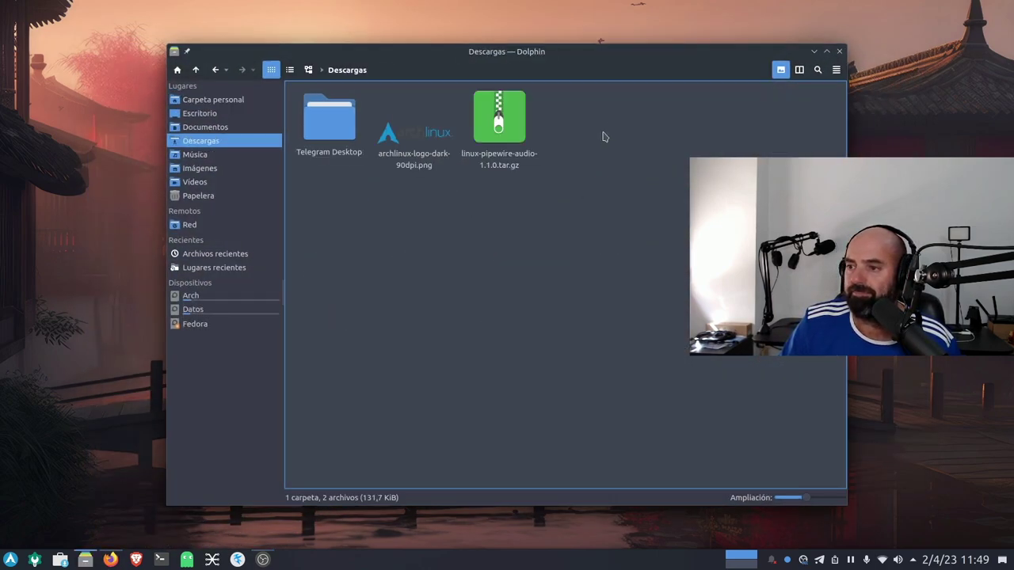
# Step: Extract linux-pipewire-audio-1.1.0.tar.gz in Descargas with automatic subfolder detection
pyautogui.click(499, 119)
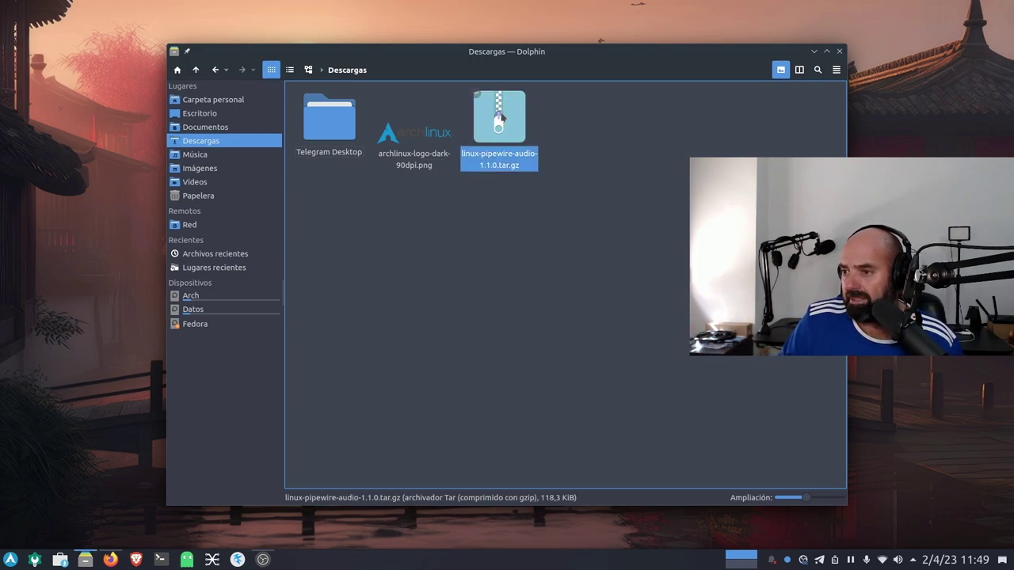
pyautogui.rightClick(501, 116)
pyautogui.moveTo(565, 372)
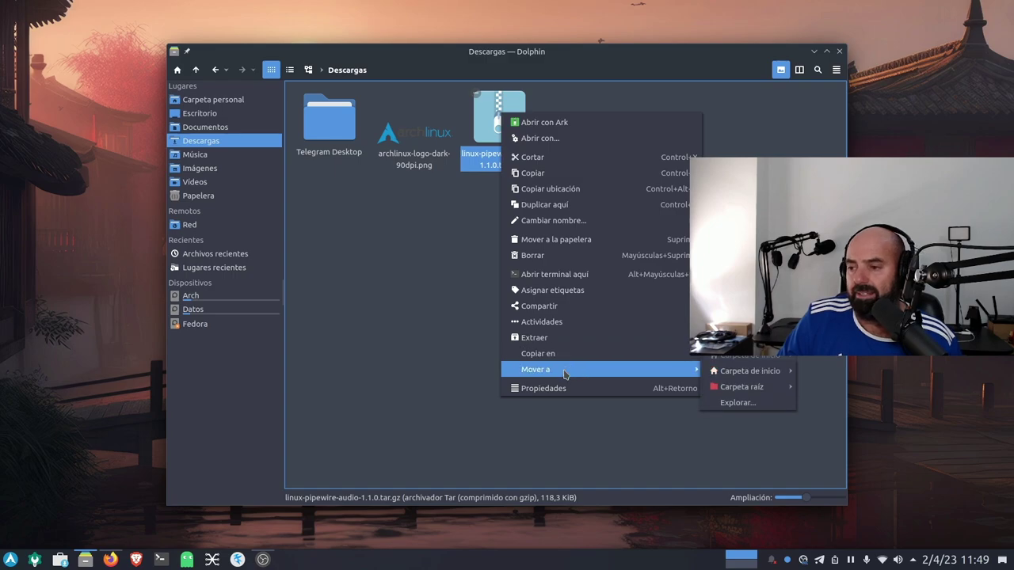
pyautogui.moveTo(574, 340)
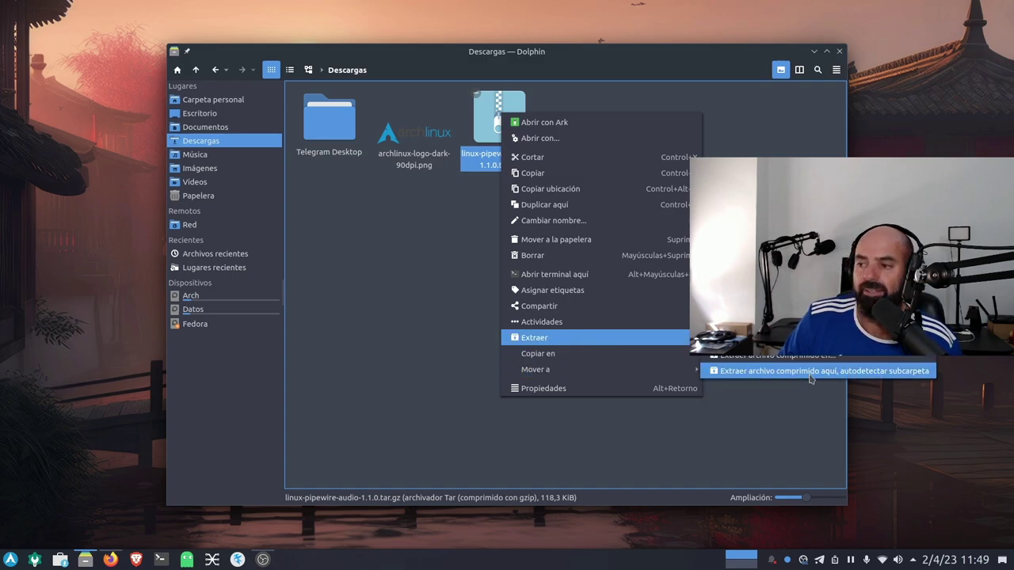
pyautogui.click(847, 373)
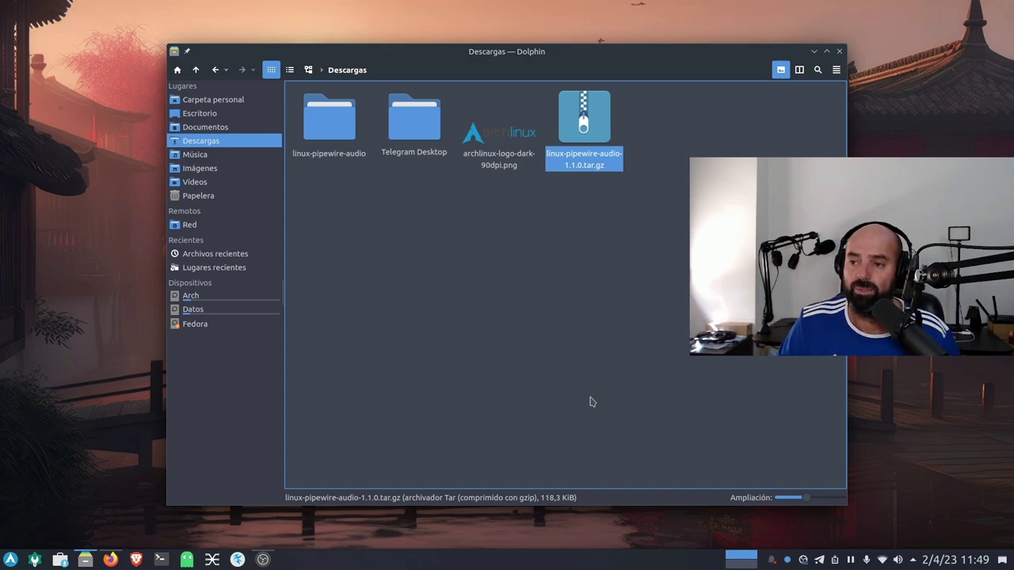
pyautogui.click(509, 282)
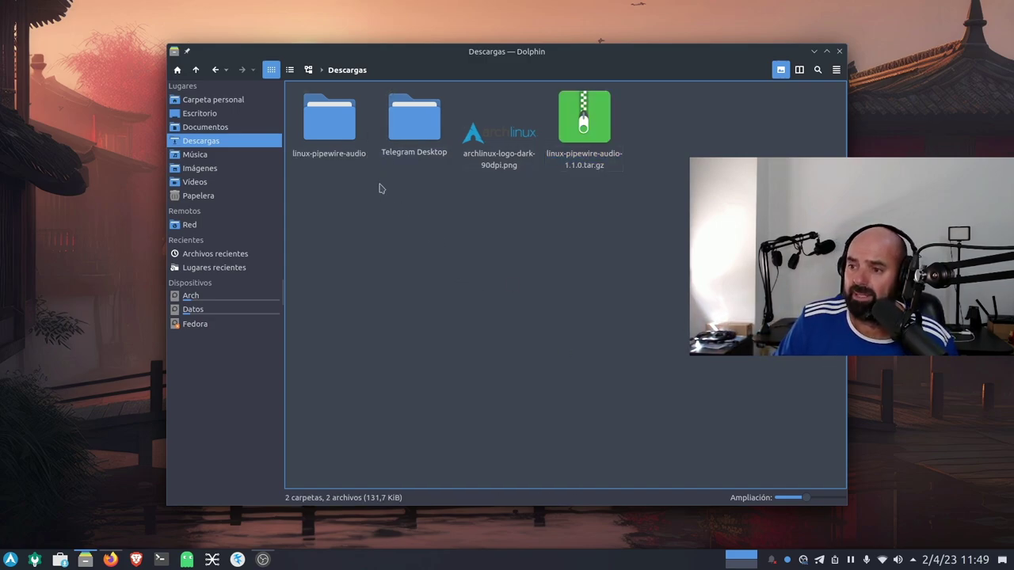
# Step: Check the contents of the extracted linux-pipewire-audio folder, then return to Descargas and select the folder
pyautogui.doubleClick(349, 152)
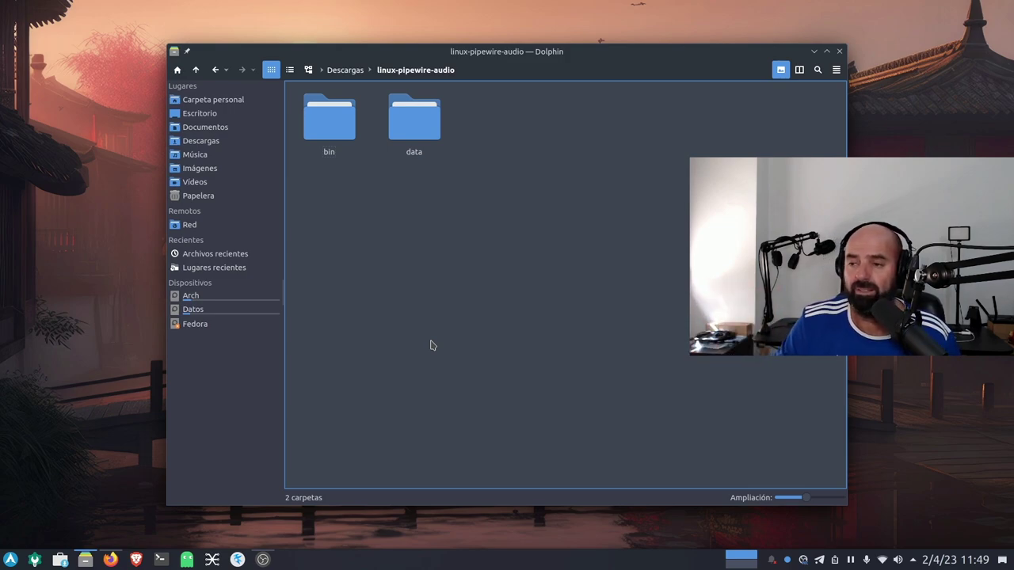
pyautogui.click(342, 70)
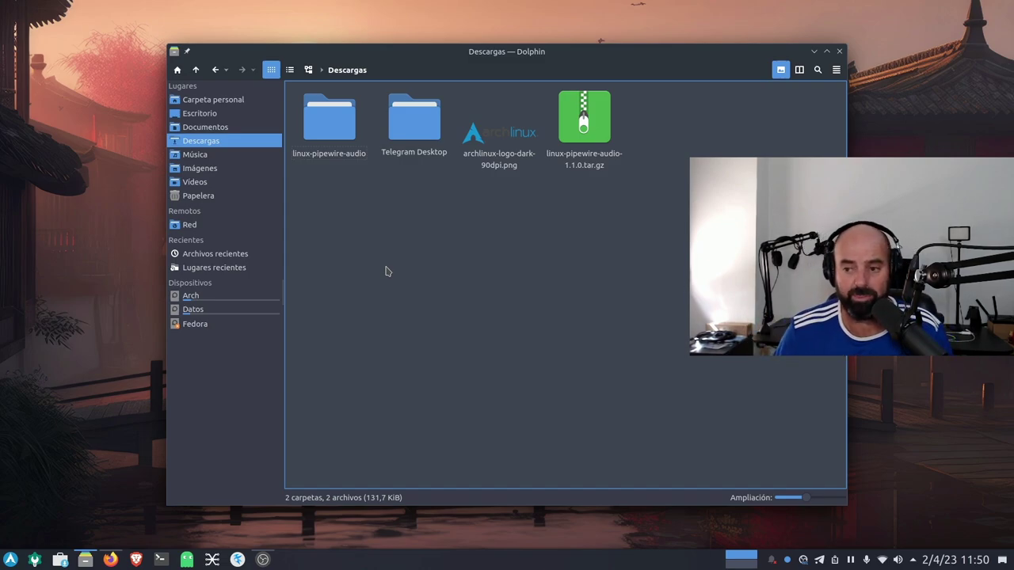
pyautogui.click(328, 115)
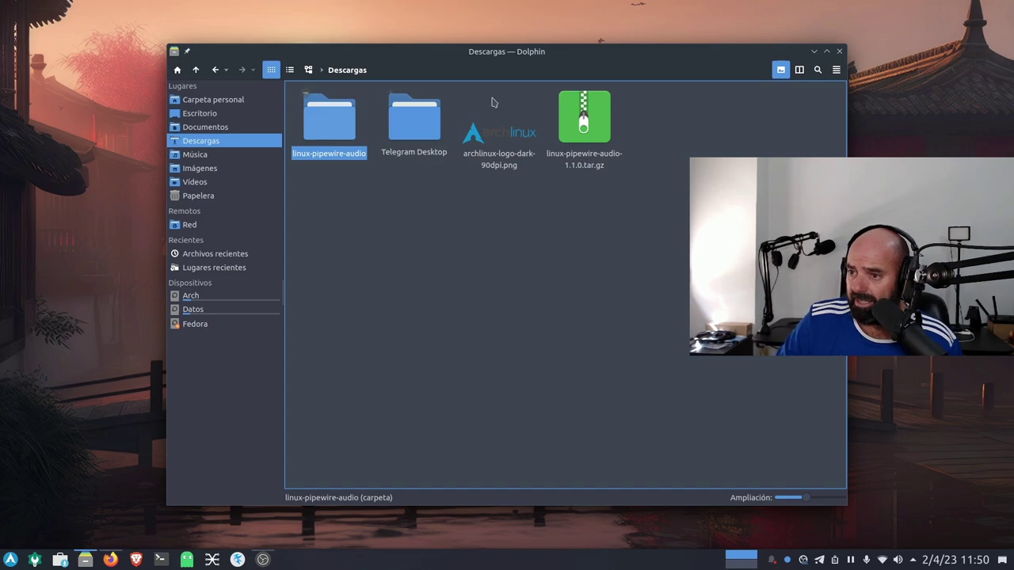
# Step: Maximise the file manager, split the view into two panes and open the home folder in the second one
pyautogui.click(827, 50)
pyautogui.click(579, 290)
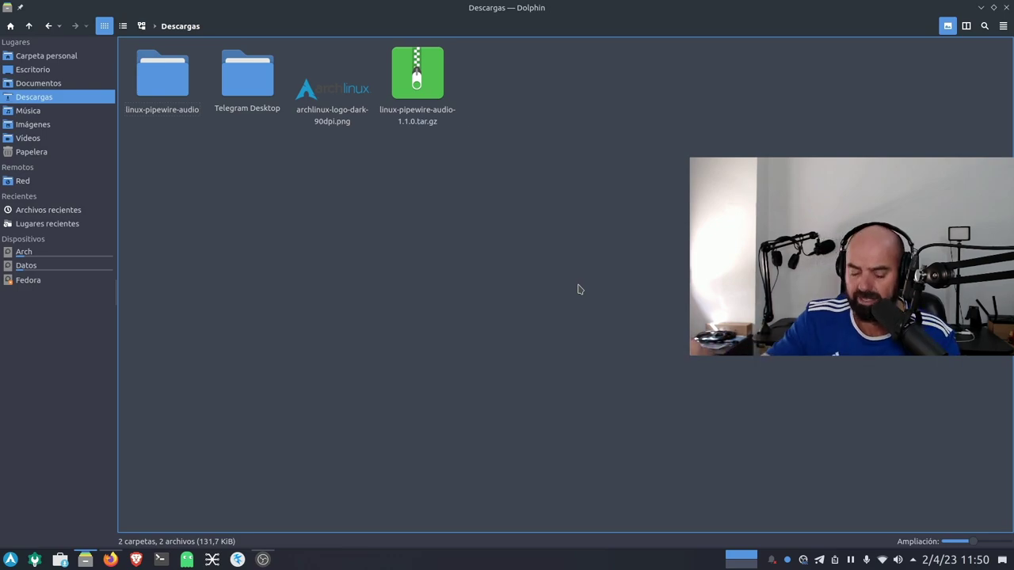
pyautogui.press('F3')
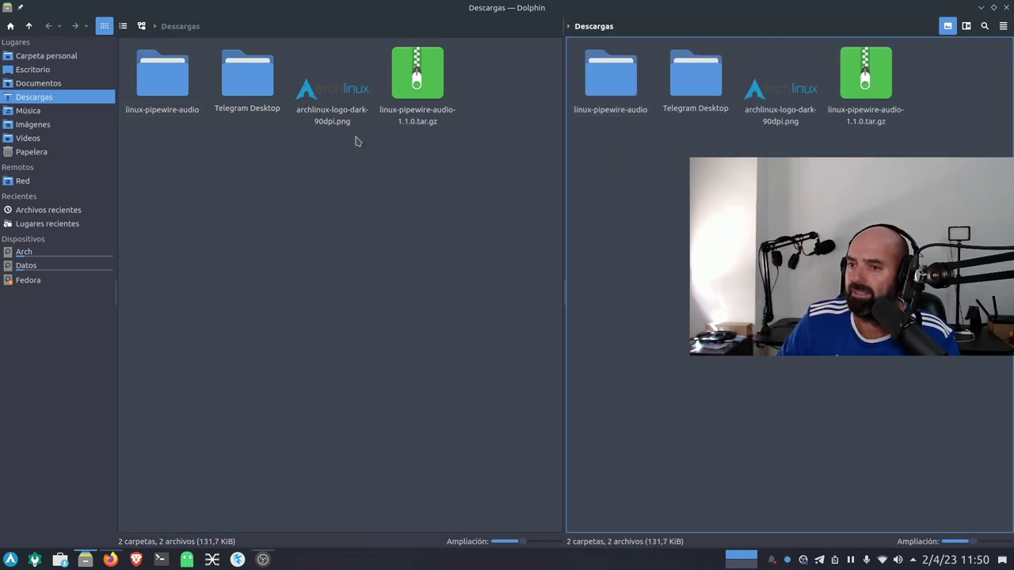
pyautogui.click(46, 55)
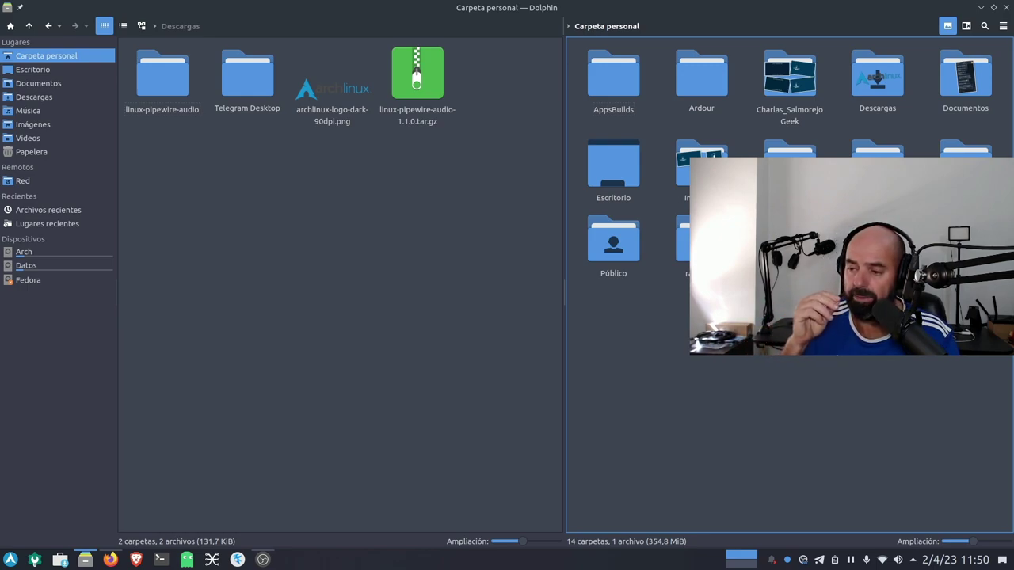
# Step: Restore and reposition the file manager window, and show the hidden files in the home folder pane
pyautogui.click(1003, 27)
pyautogui.click(1002, 27)
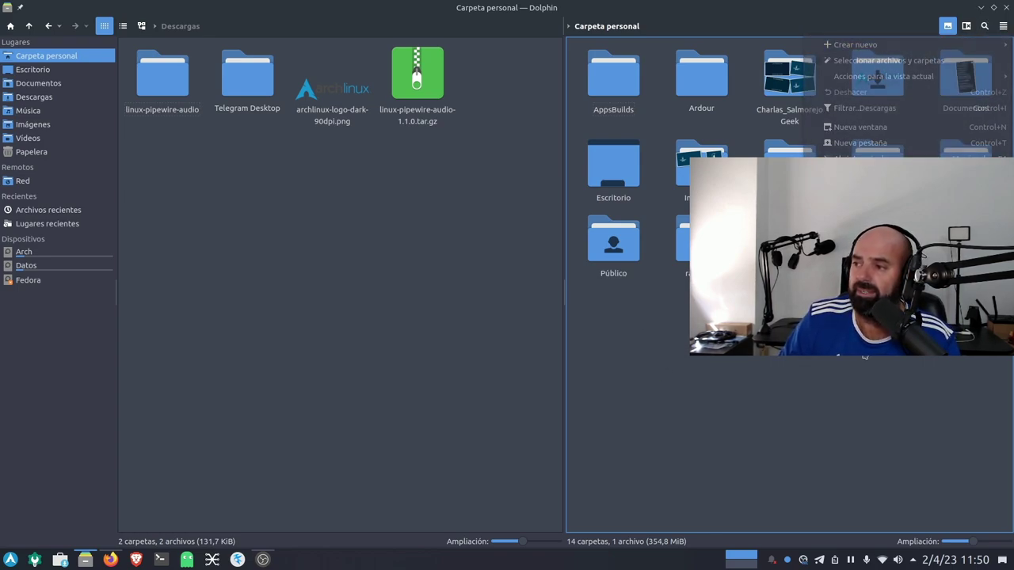
pyautogui.click(994, 8)
pyautogui.moveTo(631, 39); pyautogui.dragTo(448, 44)
pyautogui.click(580, 65)
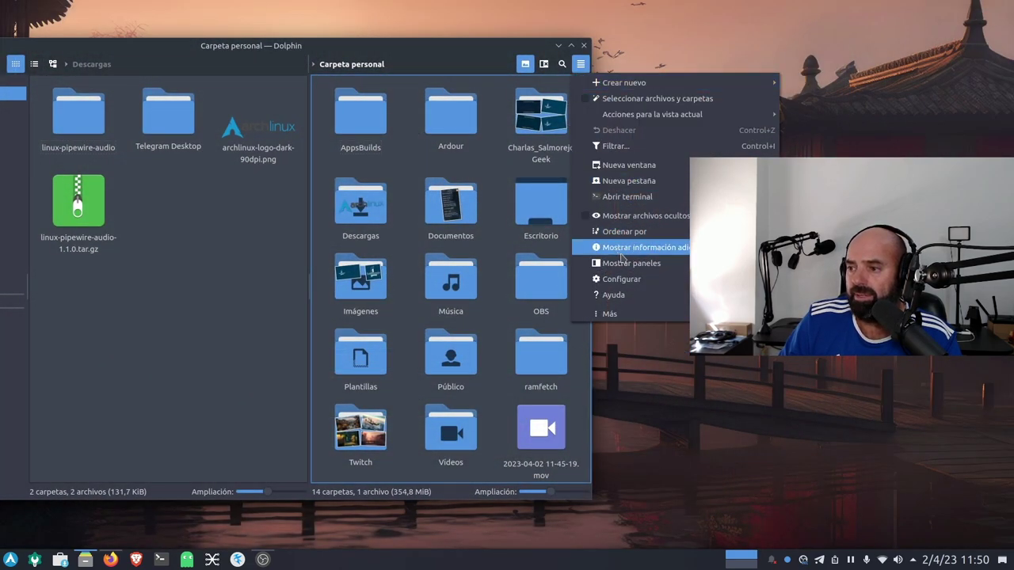
pyautogui.click(637, 215)
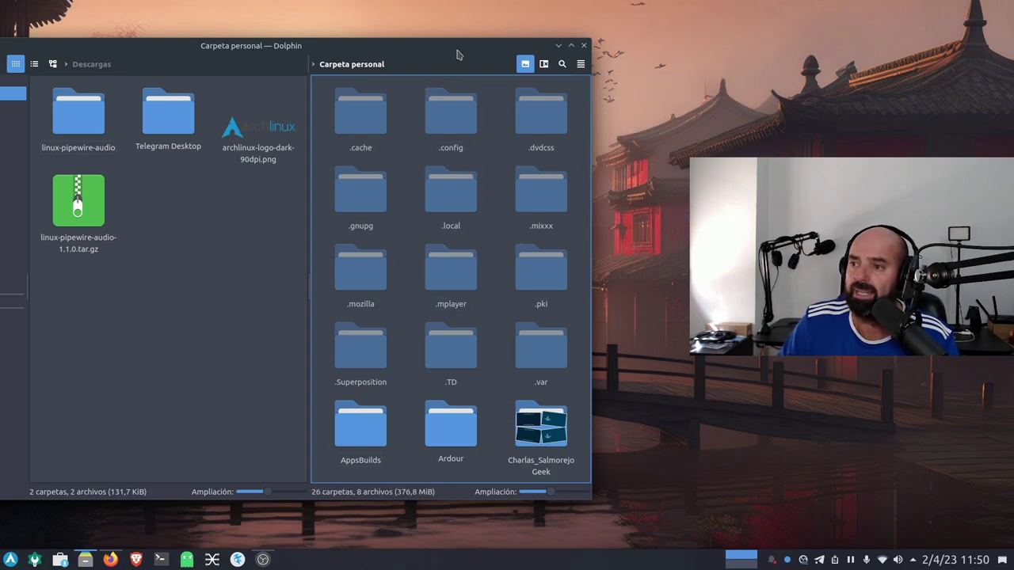
# Step: Open the obs-studio folder inside the hidden .config folder of the home directory
pyautogui.moveTo(457, 46); pyautogui.dragTo(520, 46)
pyautogui.scroll(-5, 513, 317)
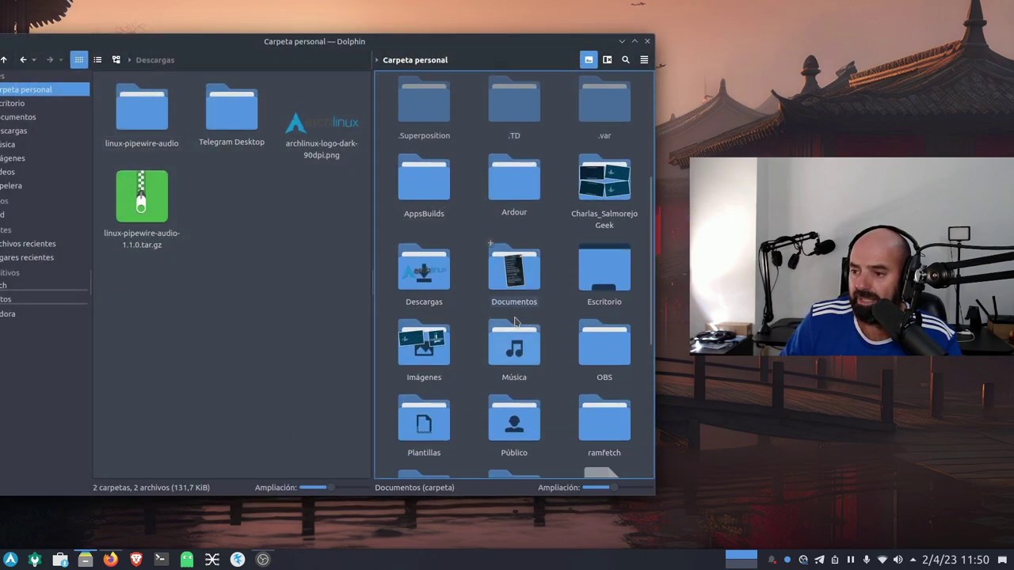
pyautogui.scroll(2, 509, 308)
pyautogui.scroll(3, 509, 308)
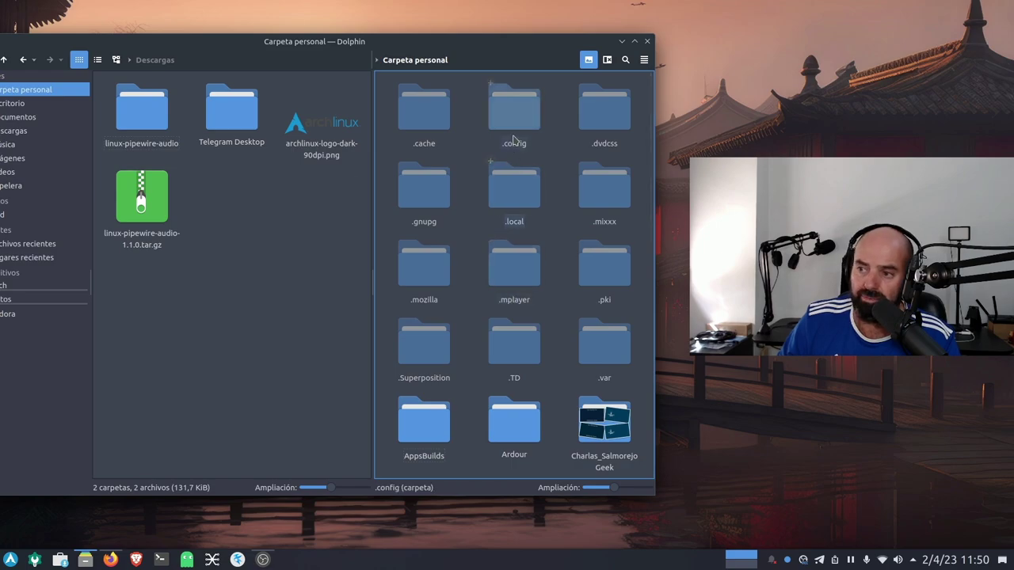
pyautogui.click(515, 111)
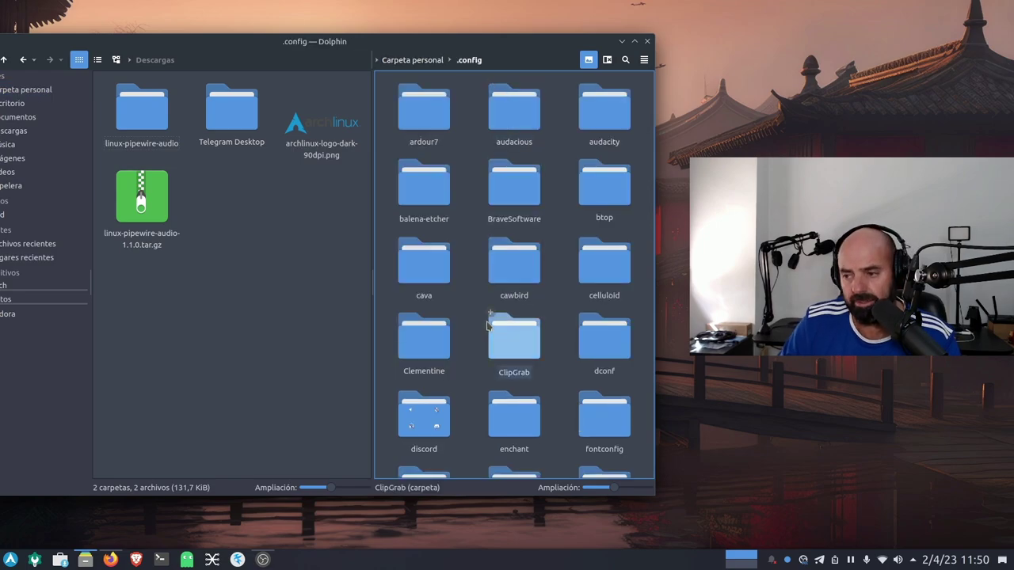
pyautogui.scroll(-8, 487, 325)
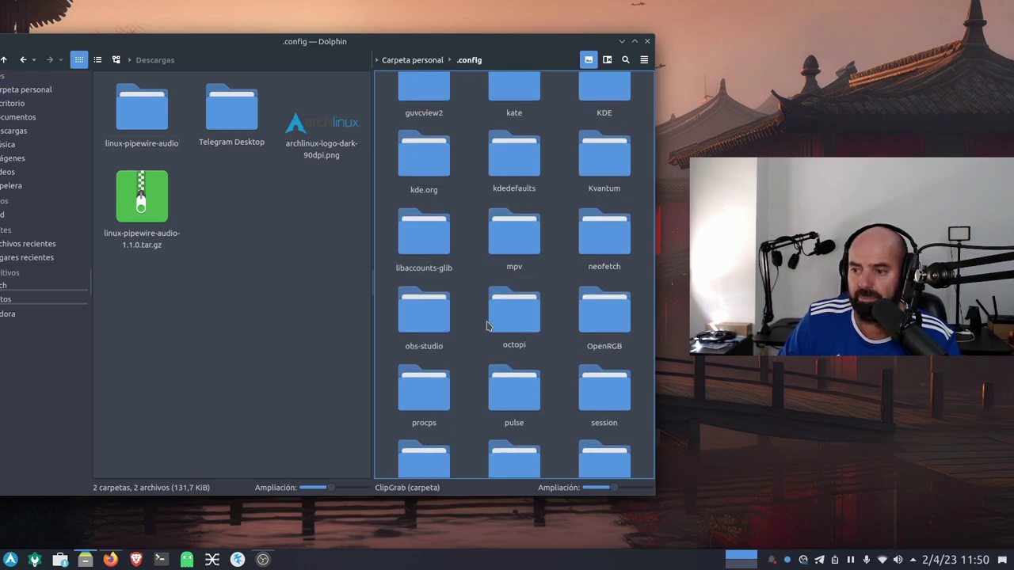
pyautogui.click(421, 316)
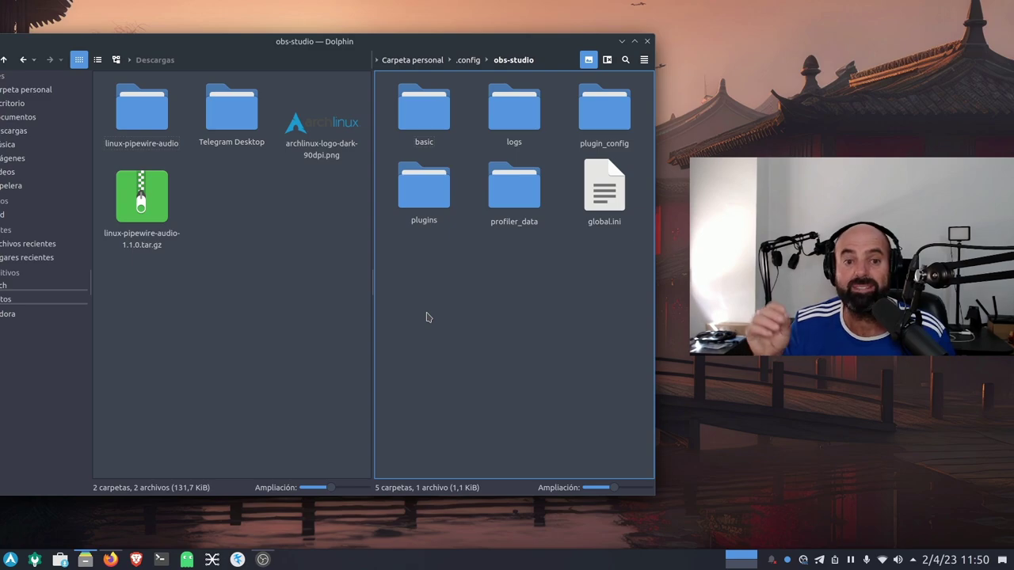
pyautogui.click(421, 190)
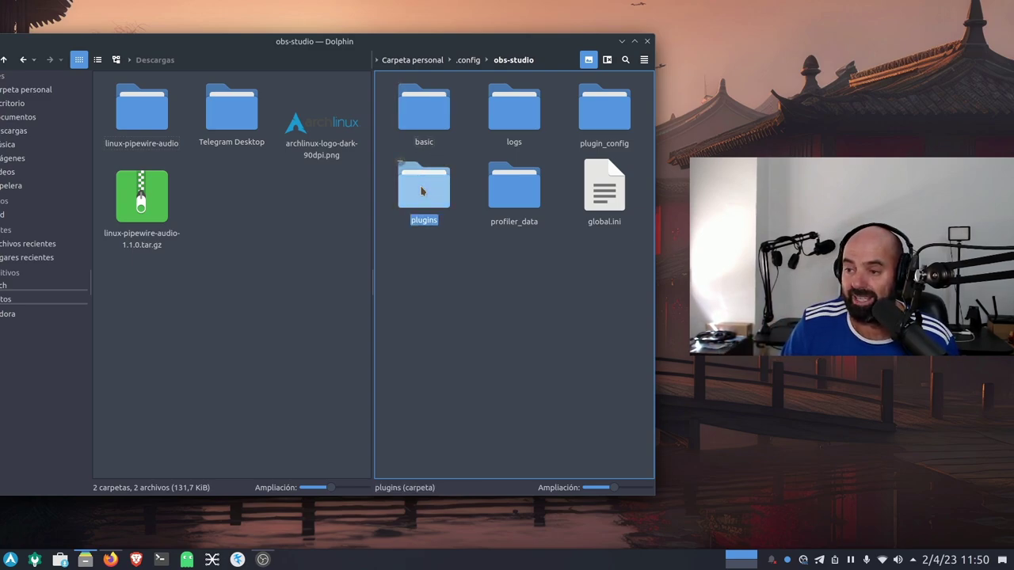
pyautogui.rightClick(528, 380)
pyautogui.moveTo(760, 369)
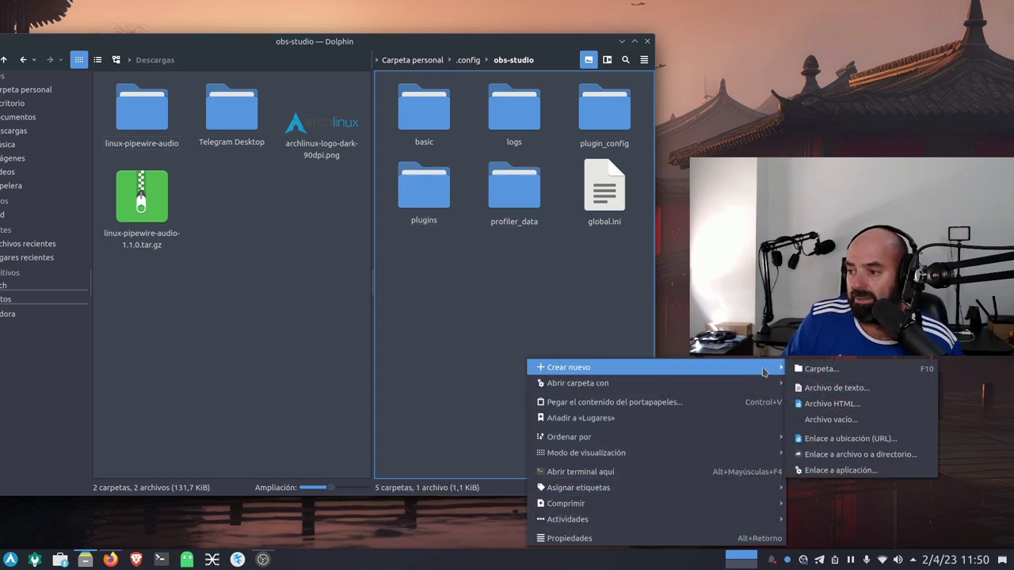
pyautogui.click(816, 369)
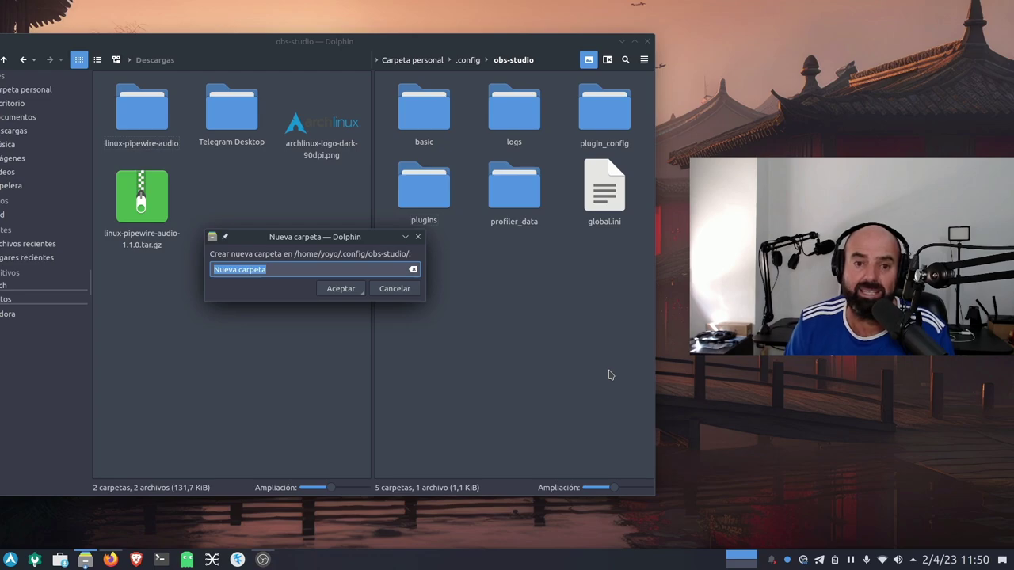
pyautogui.click(397, 289)
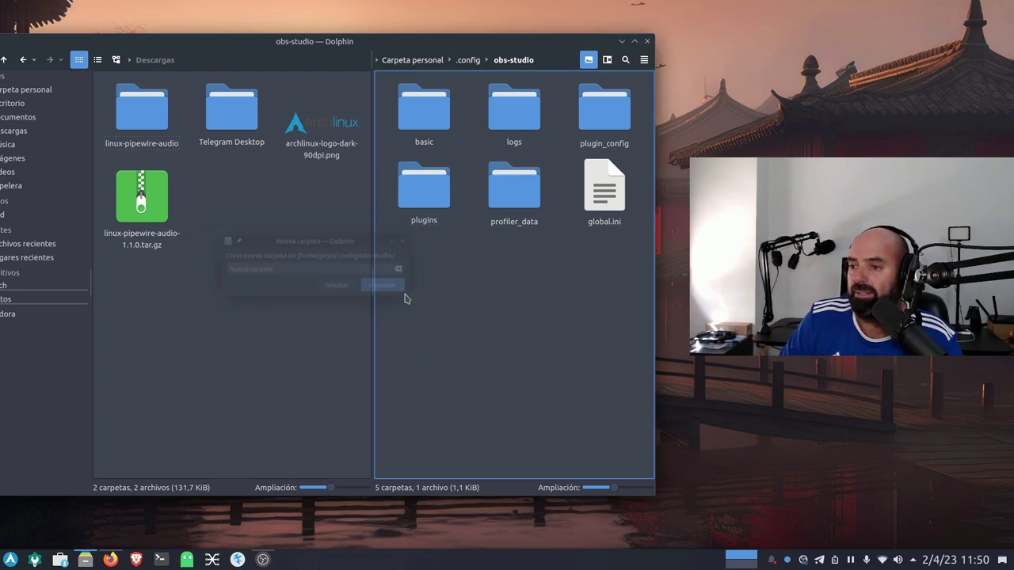
# Step: Open the plugins folder of obs-studio and select the extracted linux-pipewire-audio folder in the Descargas pane
pyautogui.click(434, 202)
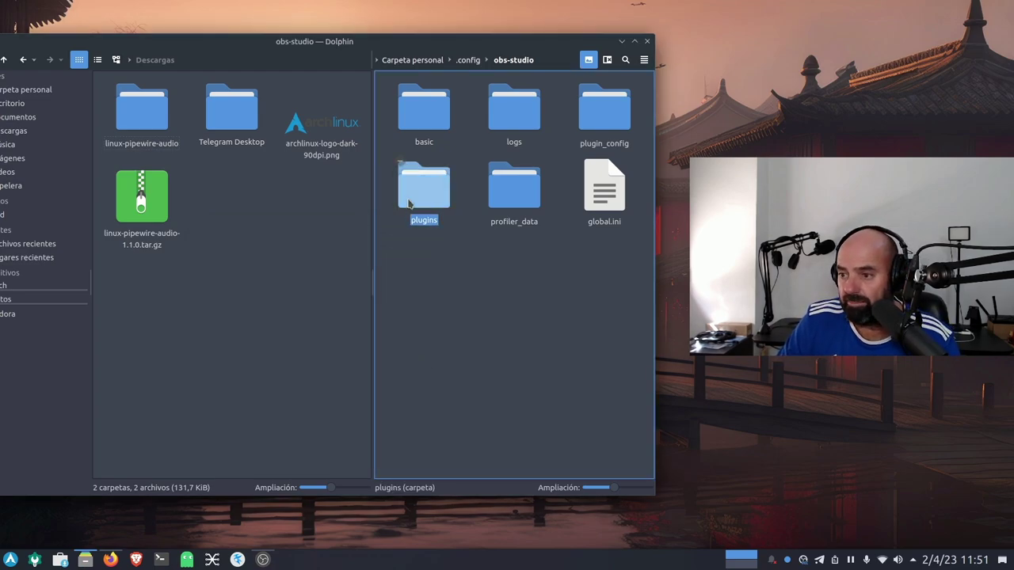
pyautogui.doubleClick(434, 202)
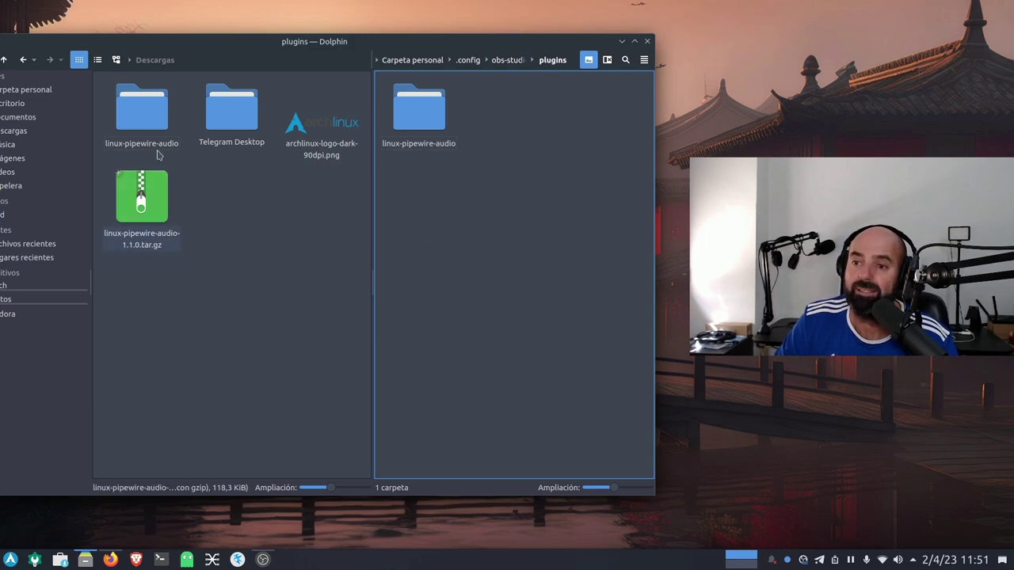
pyautogui.click(146, 117)
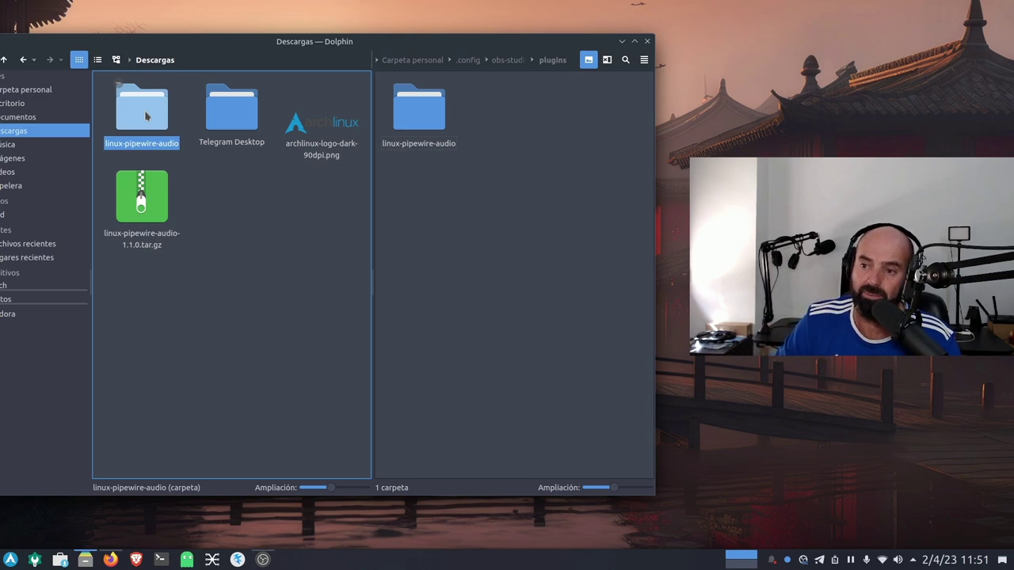
pyautogui.moveTo(145, 116); pyautogui.dragTo(162, 133)
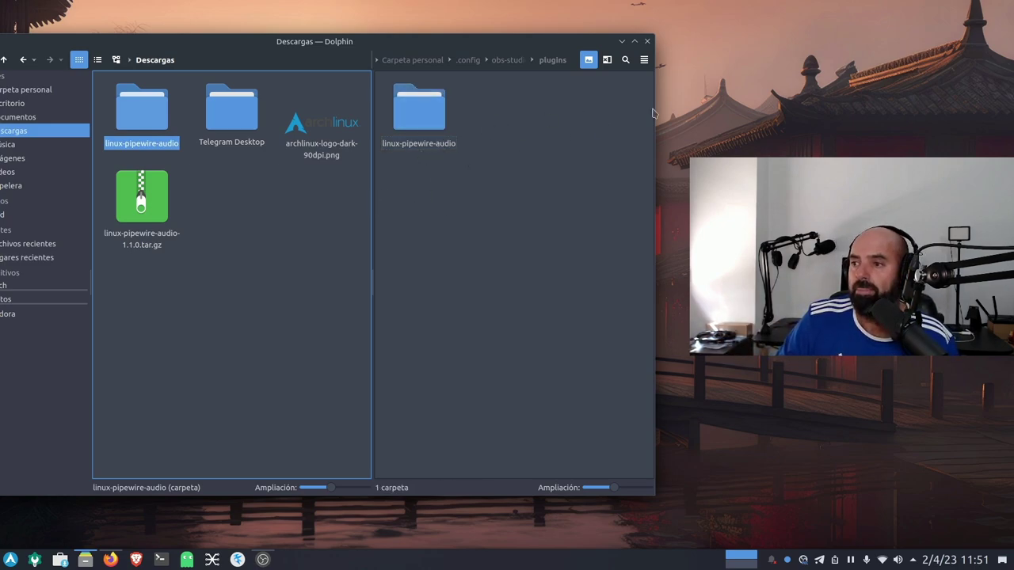
# Step: Reposition the file manager window and open the home folder in the Descargas pane
pyautogui.click(644, 59)
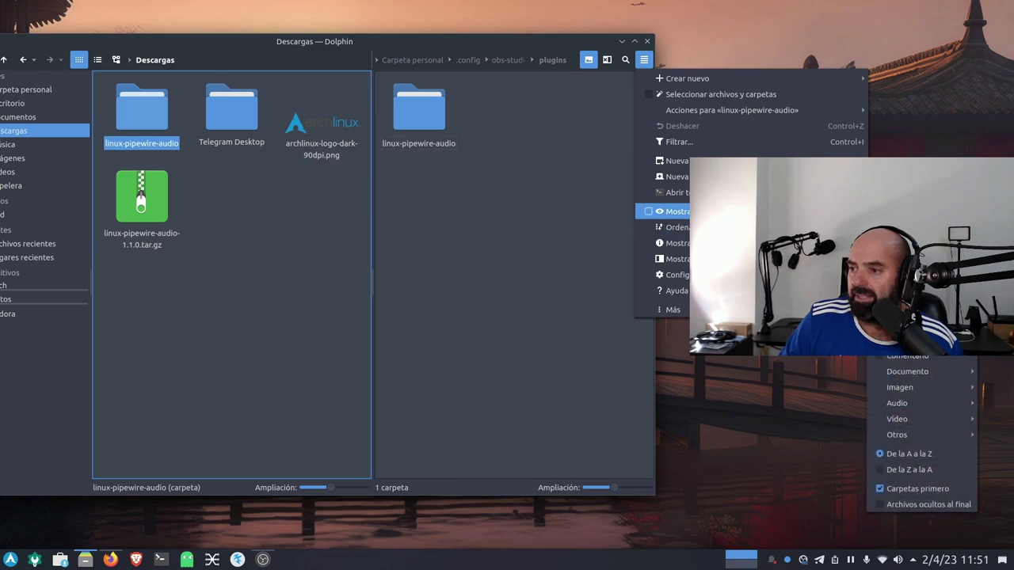
pyautogui.click(477, 256)
pyautogui.moveTo(250, 51); pyautogui.dragTo(283, 59)
pyautogui.click(80, 97)
# Step: Return to the plugins folder pane and close the file manager
pyautogui.click(464, 296)
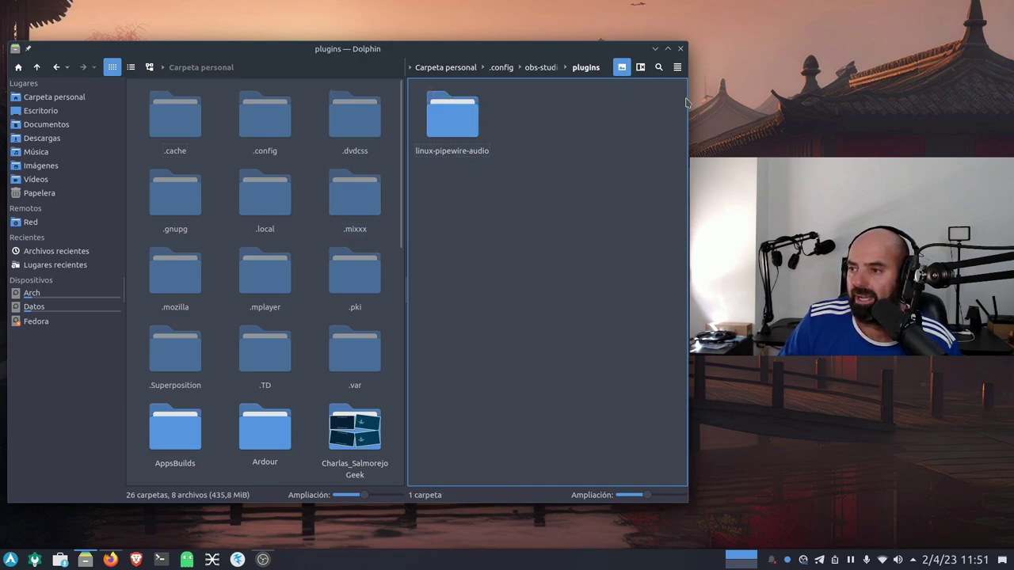
pyautogui.click(677, 67)
pyautogui.click(656, 241)
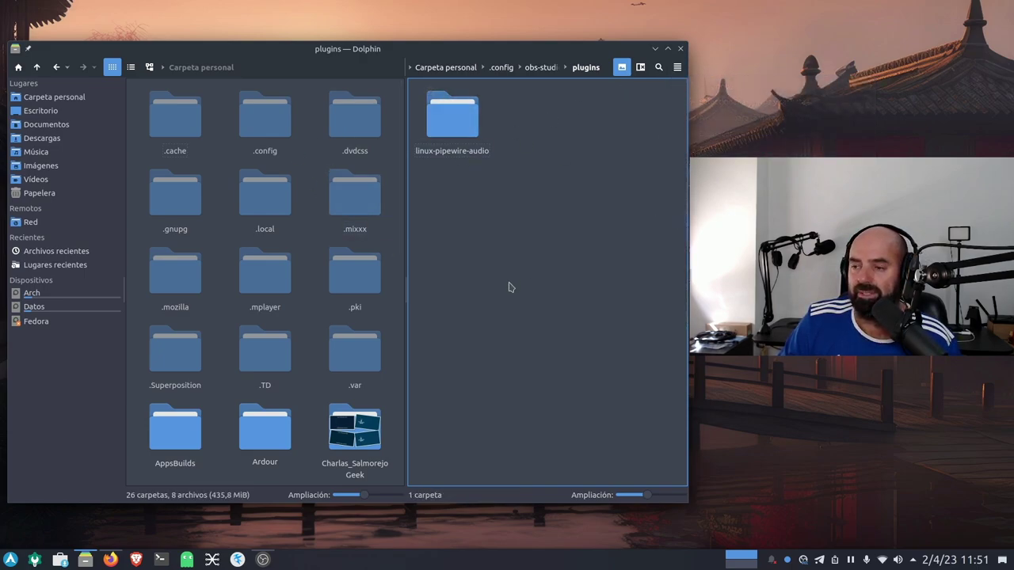
pyautogui.click(679, 49)
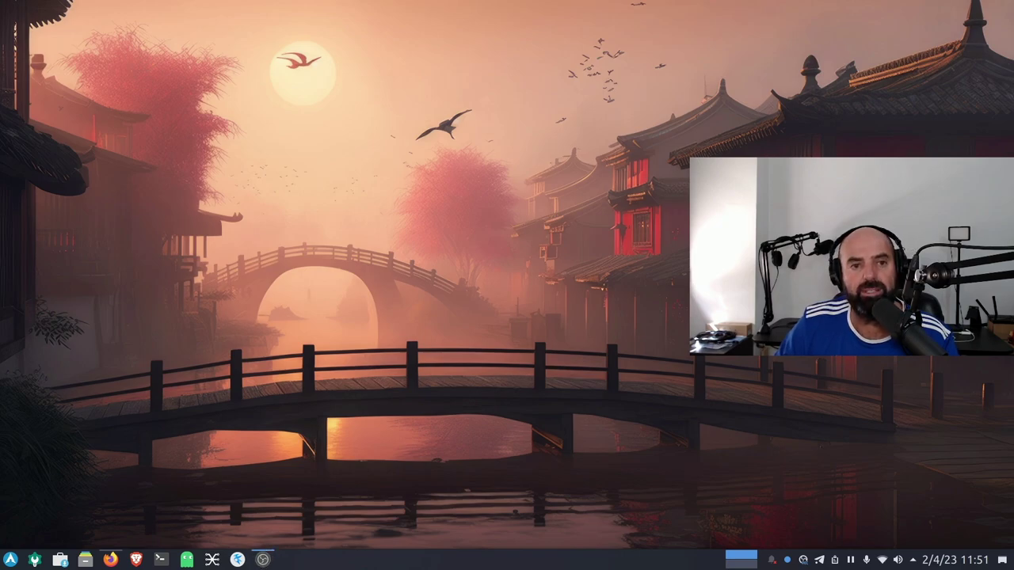
# Step: Switch to OBS Studio, move and enlarge its window, and look through the list of source types that can be added
pyautogui.hotkey('alt', 'Tab')
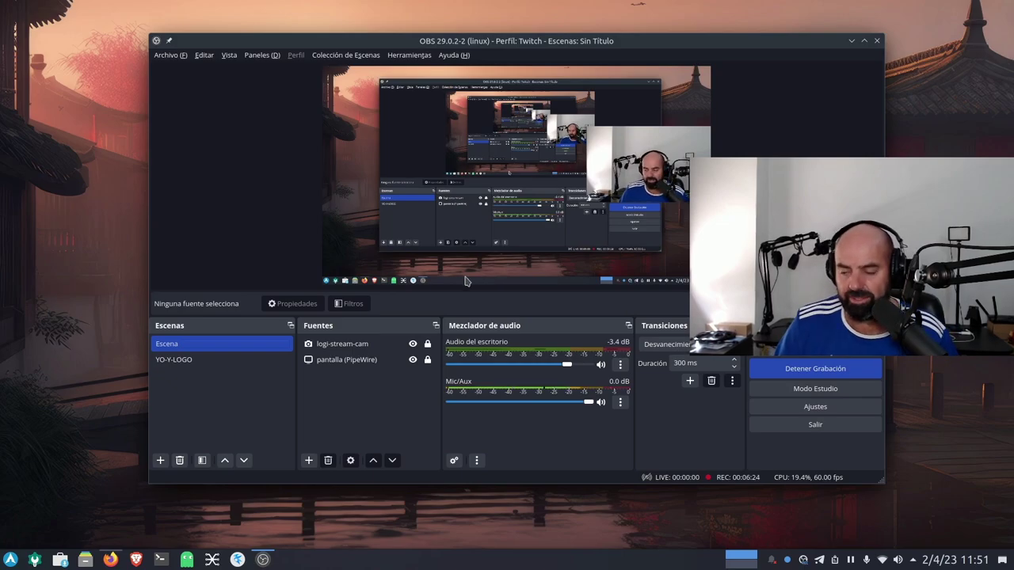
pyautogui.moveTo(462, 44); pyautogui.dragTo(406, 43)
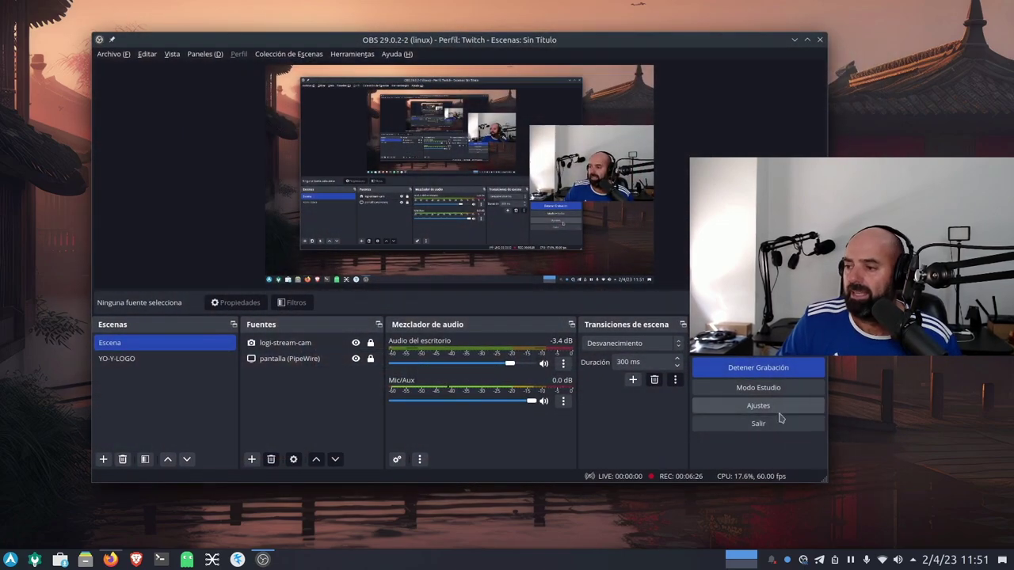
pyautogui.moveTo(826, 482); pyautogui.dragTo(917, 512)
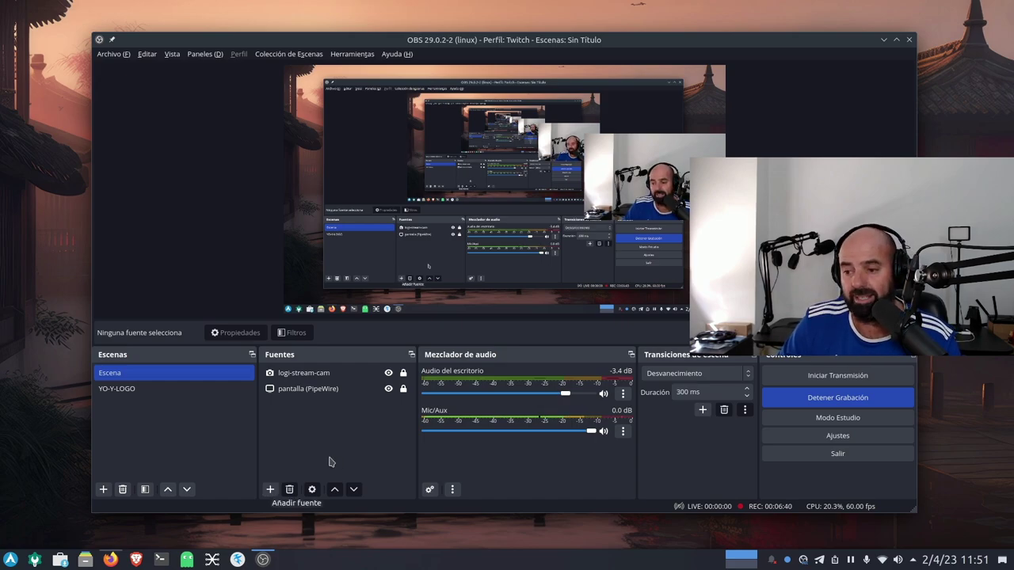
pyautogui.click(269, 490)
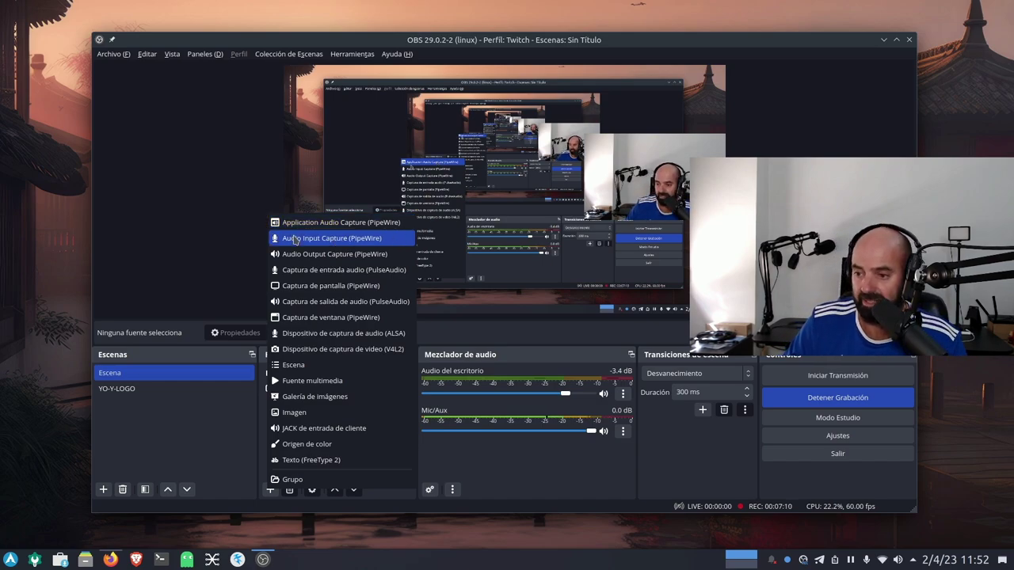
pyautogui.click(200, 195)
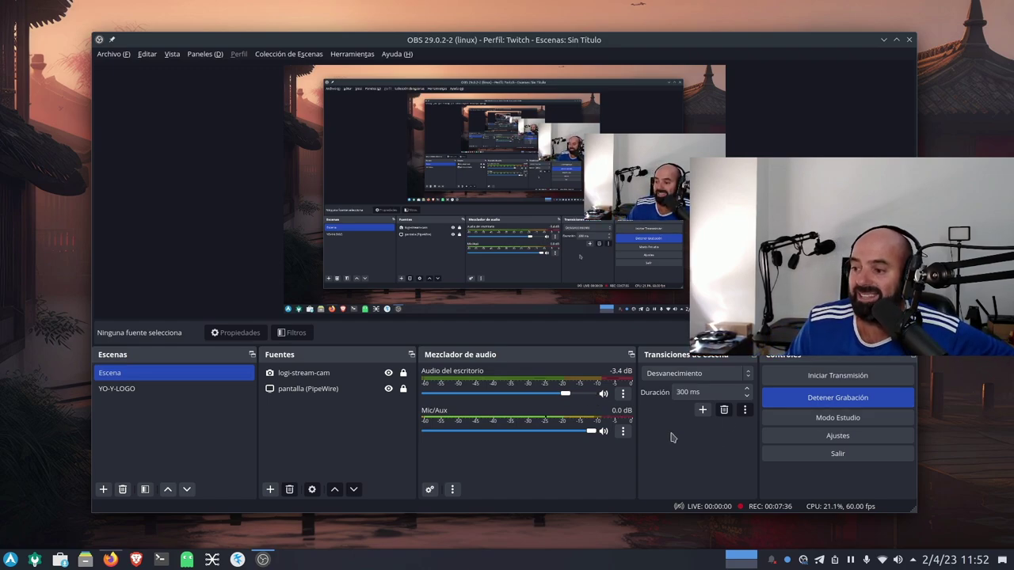
# Step: Mute the desktop audio in the audio mixer and lower its volume to about -84.6 dB
pyautogui.click(603, 394)
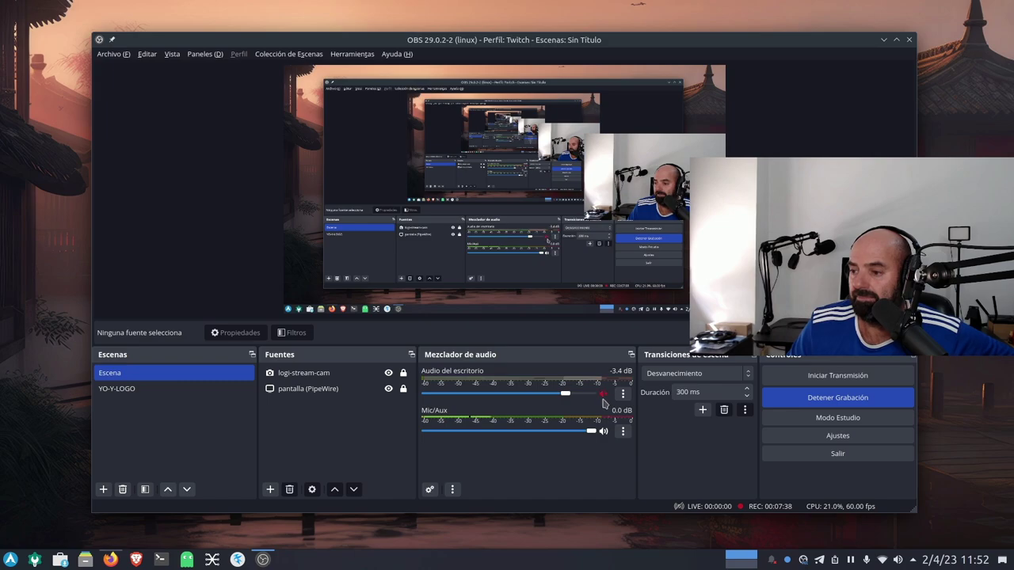
pyautogui.moveTo(565, 394); pyautogui.dragTo(430, 400)
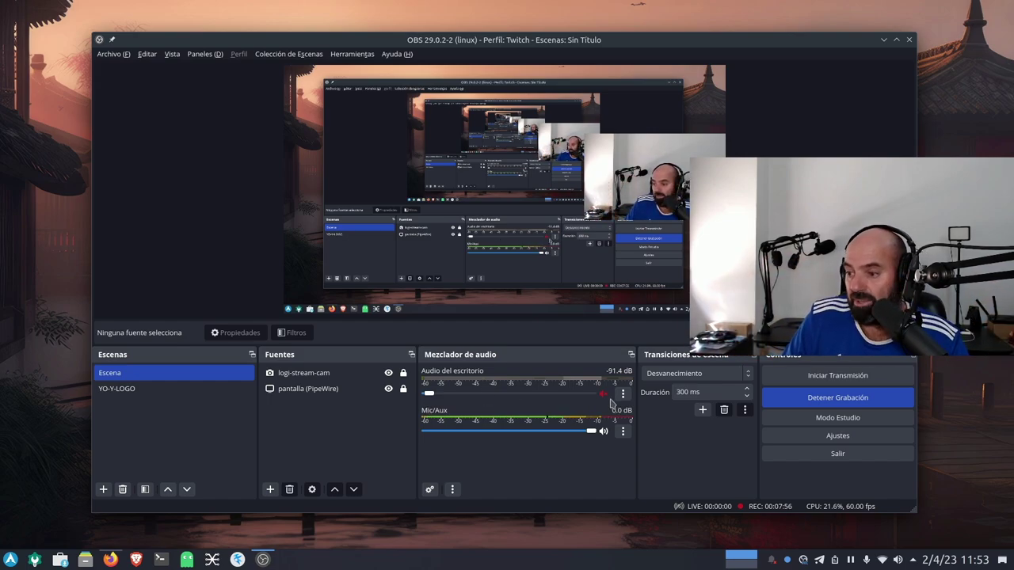
pyautogui.moveTo(428, 394); pyautogui.dragTo(433, 395)
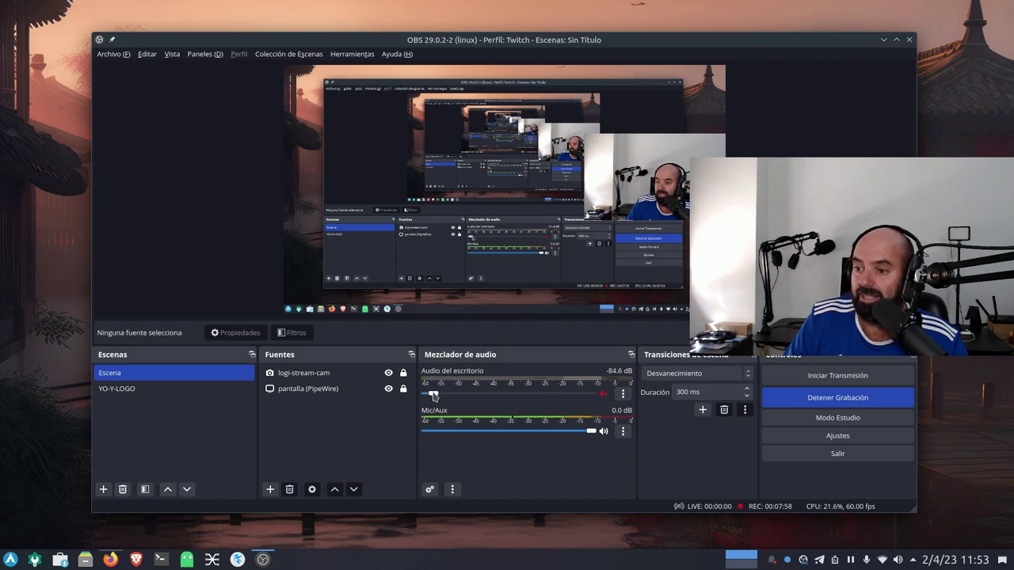
# Step: Set the global desktop audio device to Deshabilitado in the audio settings and accept the change
pyautogui.click(839, 435)
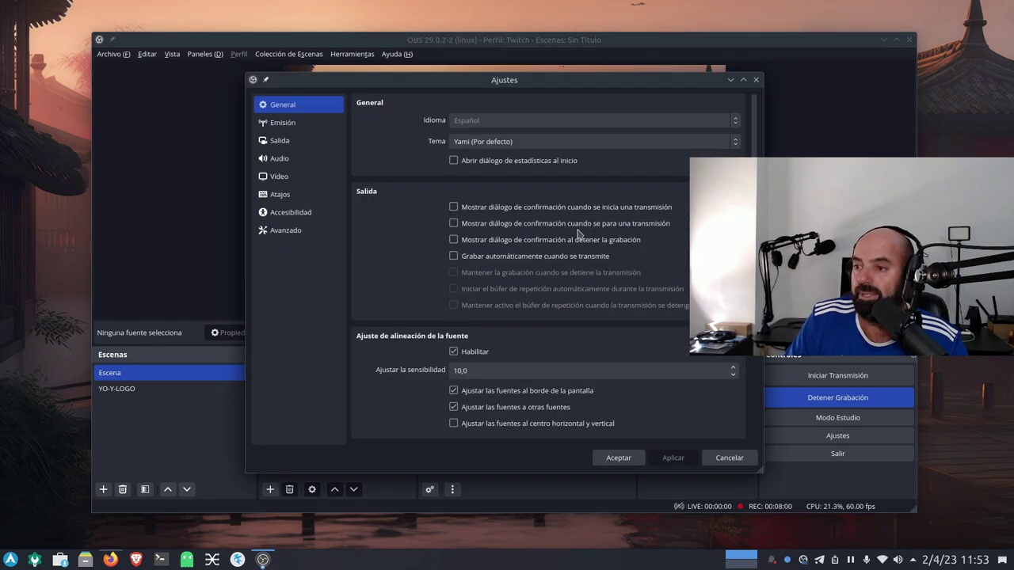
pyautogui.click(279, 158)
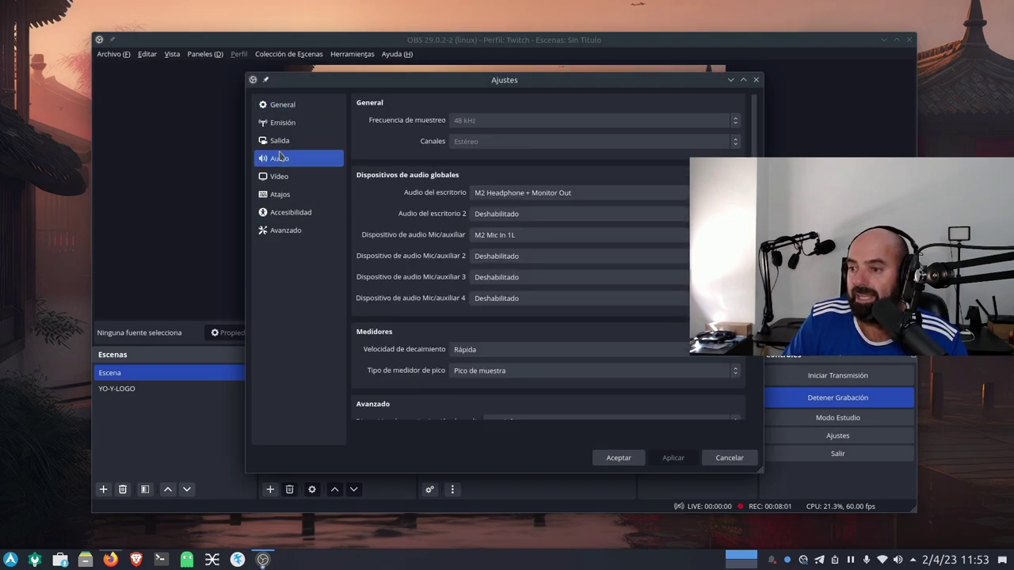
pyautogui.click(565, 196)
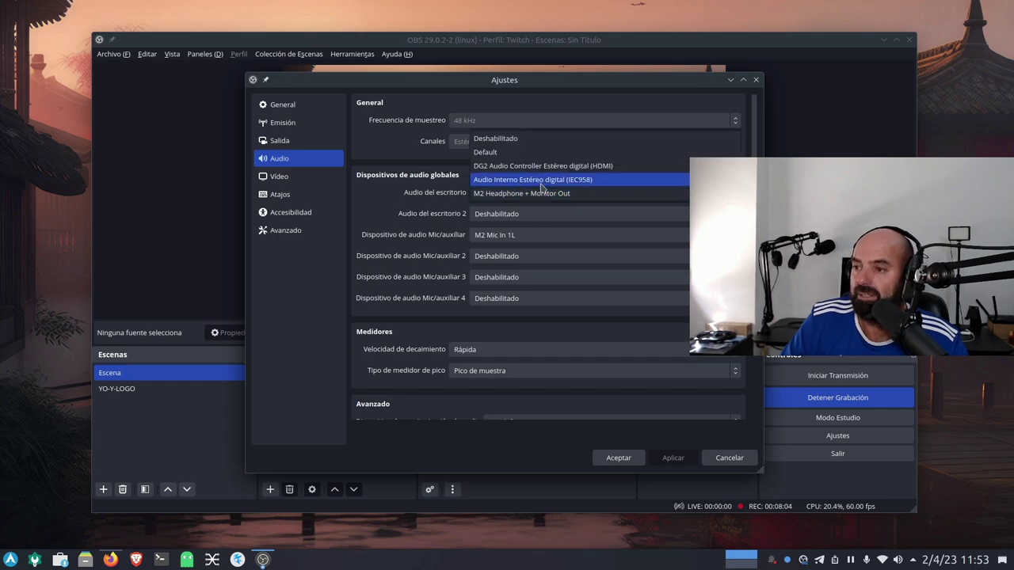
pyautogui.click(527, 141)
pyautogui.click(675, 460)
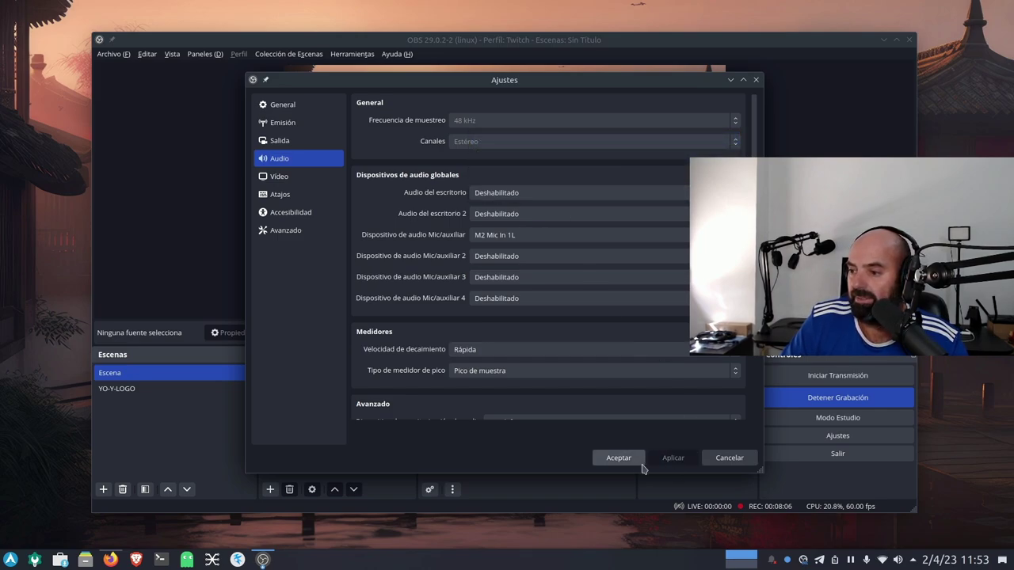
pyautogui.click(633, 465)
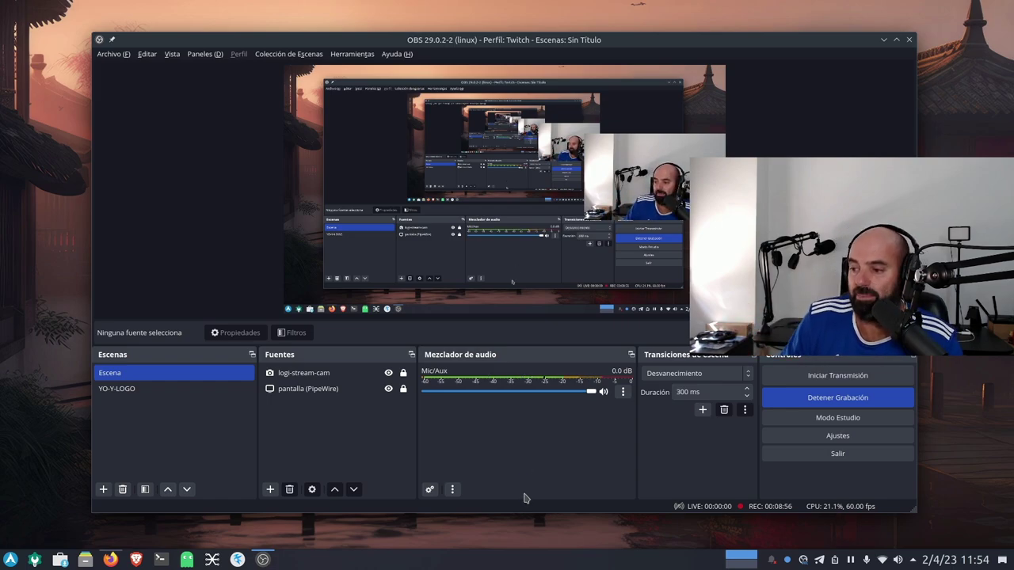
# Step: Launch the Clementine music player and return to the OBS Studio window
pyautogui.click(10, 559)
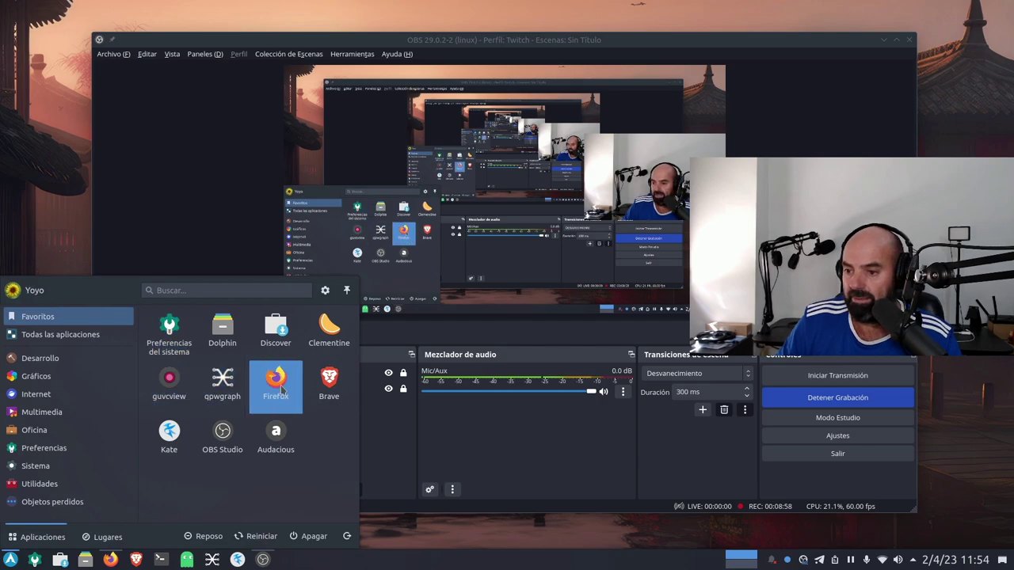
pyautogui.click(338, 343)
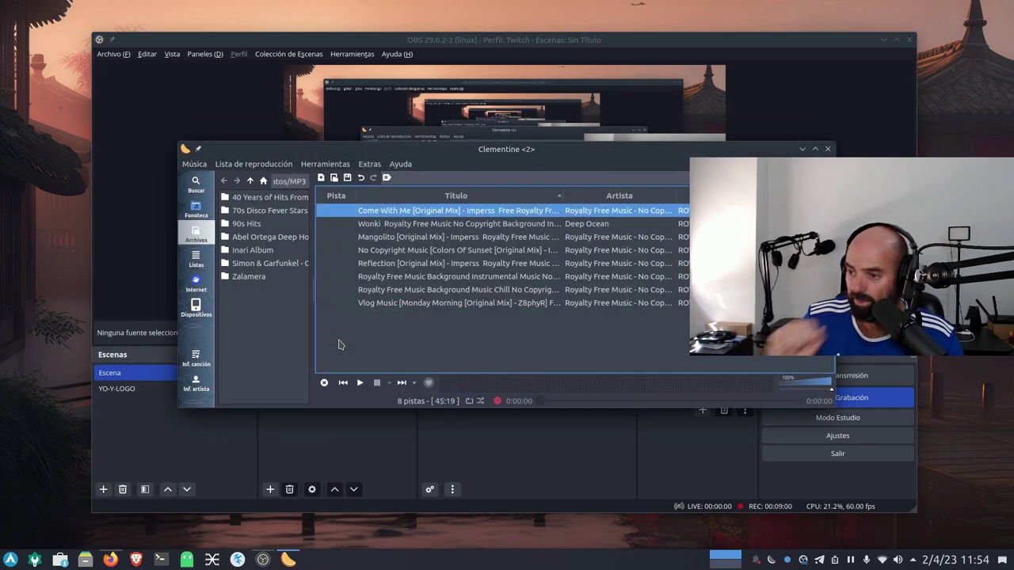
pyautogui.click(602, 46)
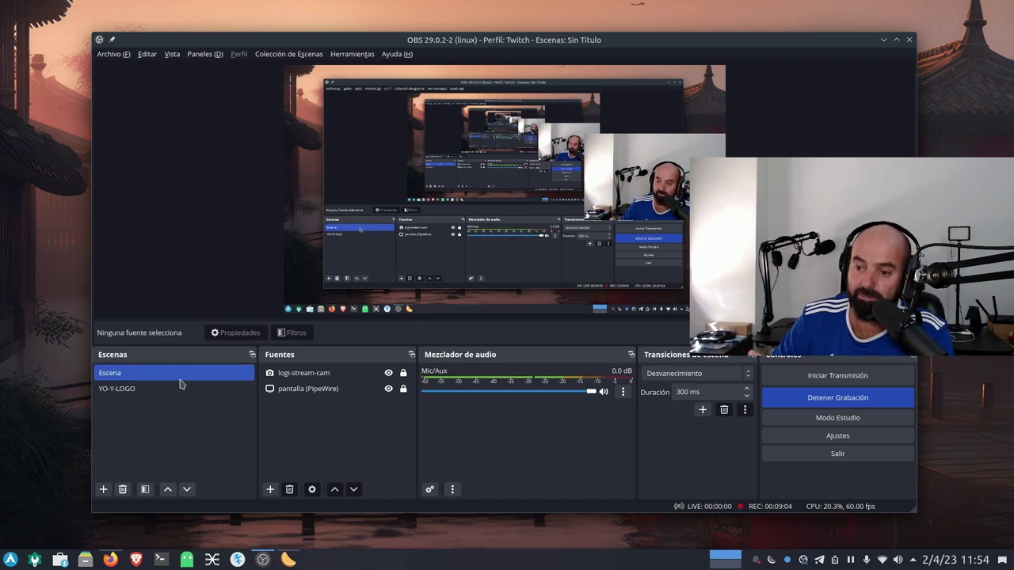
# Step: Add a new Application Audio Capture (PipeWire) source named "Clementine" to the scene
pyautogui.click(270, 490)
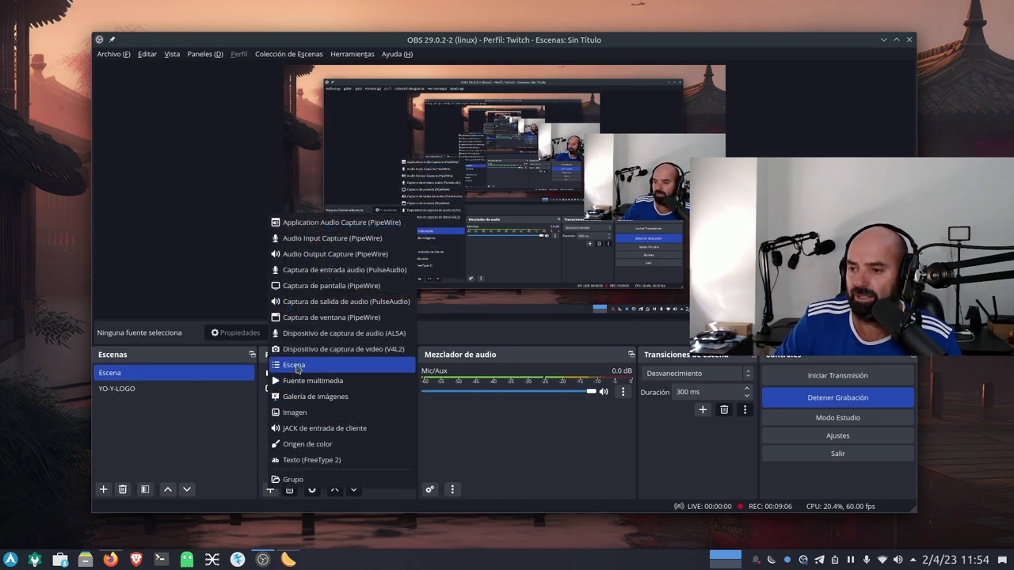
pyautogui.click(346, 226)
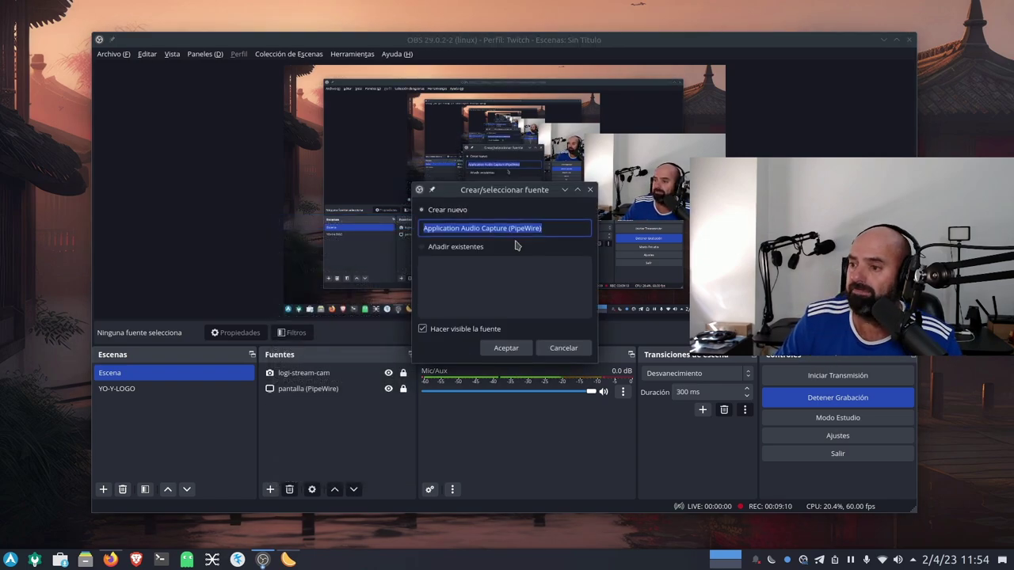
pyautogui.click(557, 228)
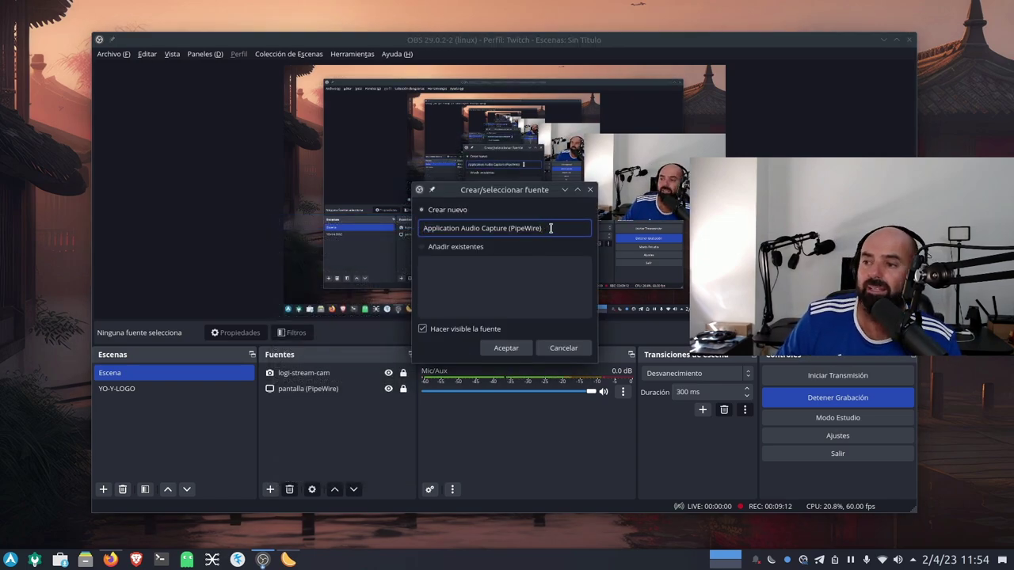
pyautogui.moveTo(550, 228); pyautogui.dragTo(405, 215)
pyautogui.press('BackSpace')
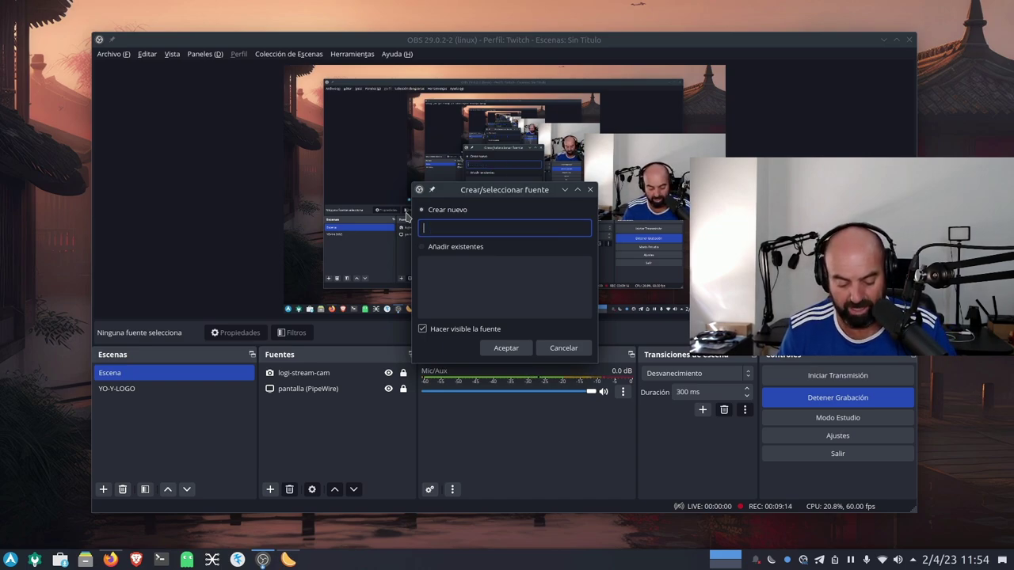
pyautogui.write('Clemen')
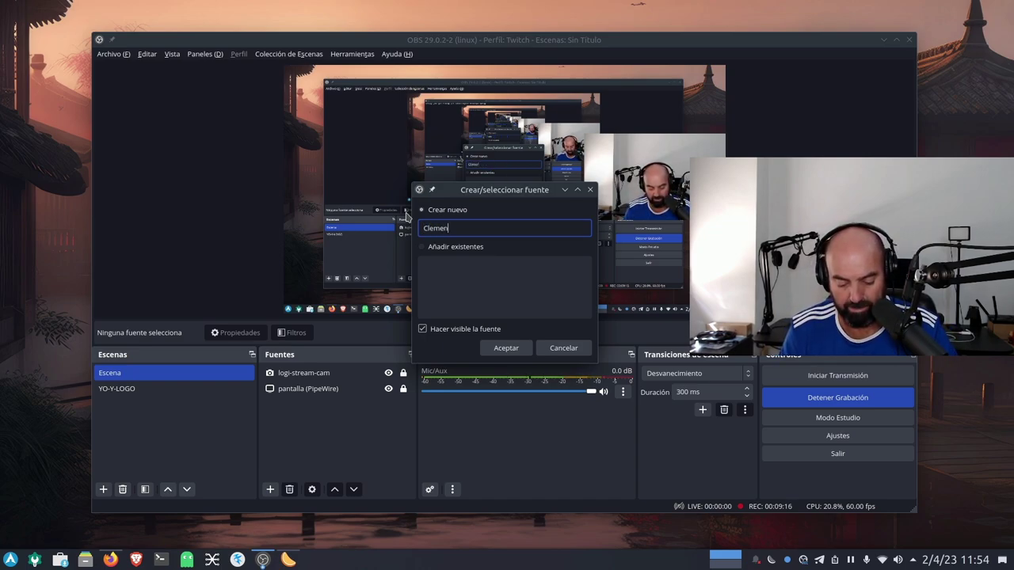
pyautogui.write('tine')
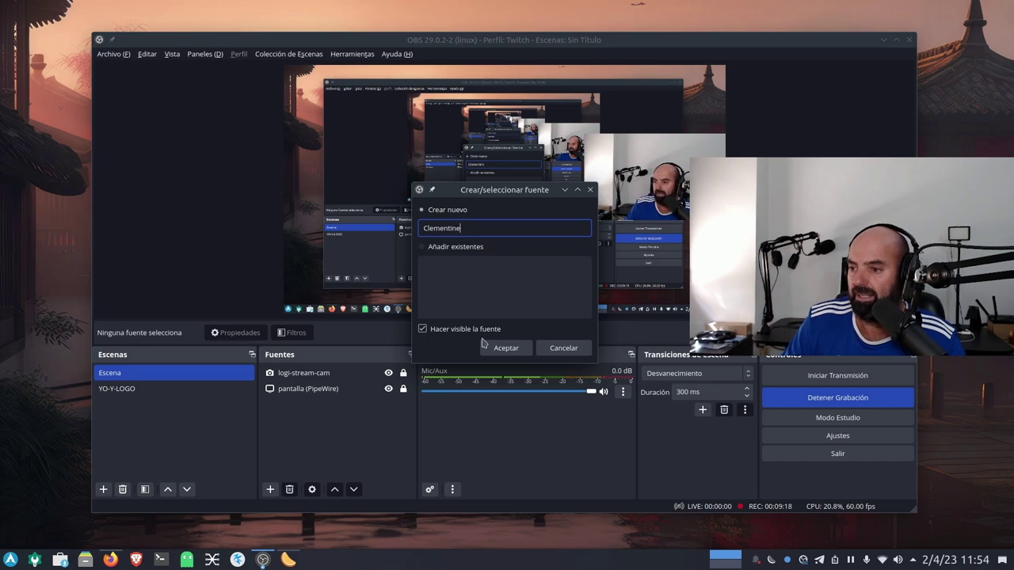
pyautogui.click(506, 347)
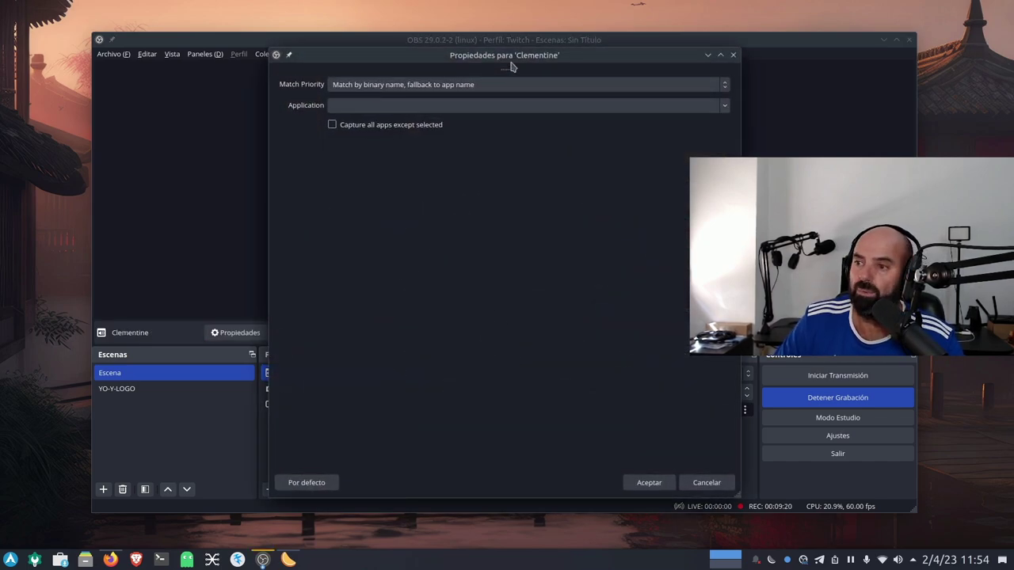
# Step: Set the source's captured application to "clementine" and accept its properties
pyautogui.moveTo(512, 64); pyautogui.dragTo(296, 91)
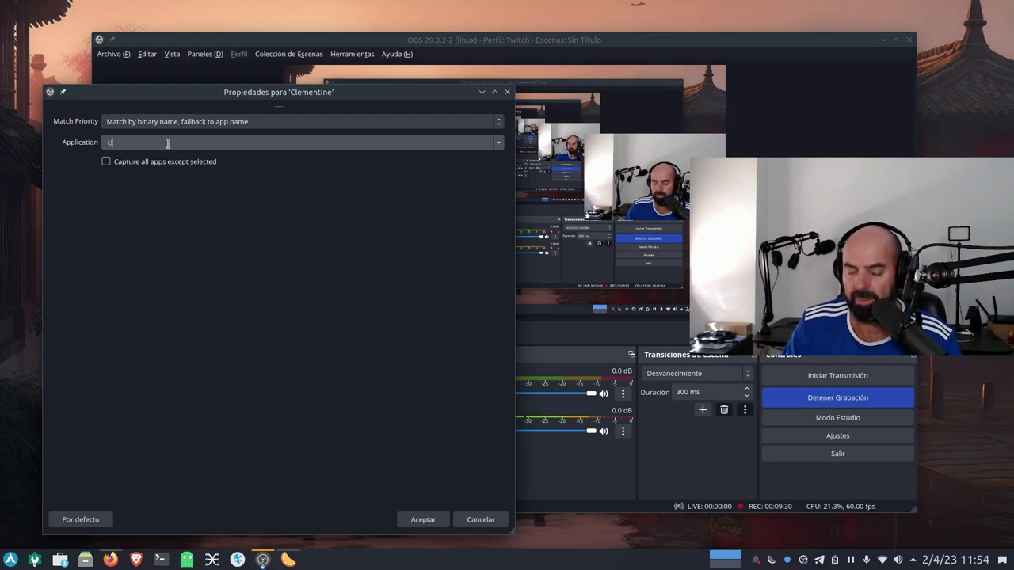
pyautogui.write('eme')
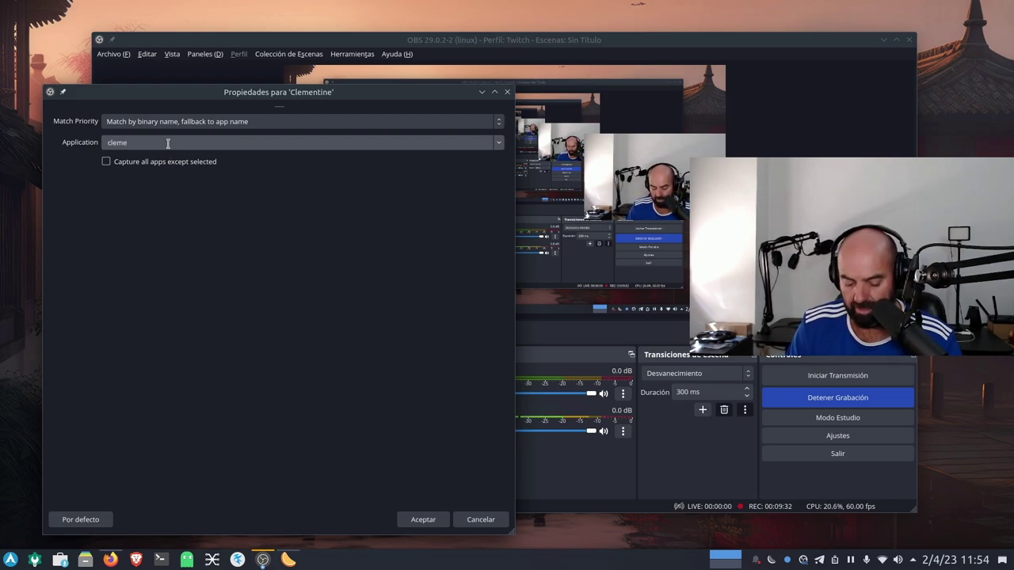
pyautogui.write('ntine')
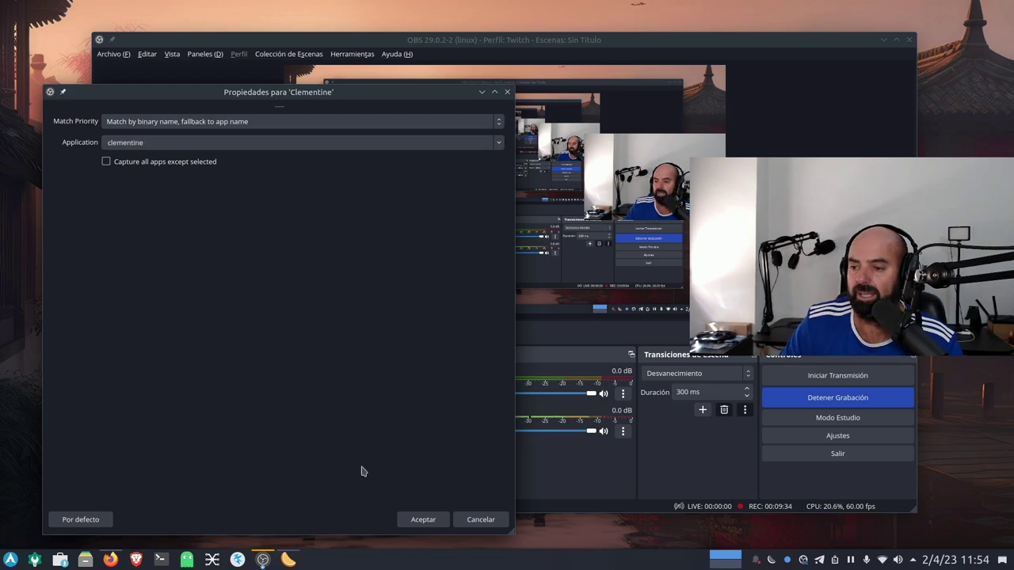
pyautogui.click(421, 520)
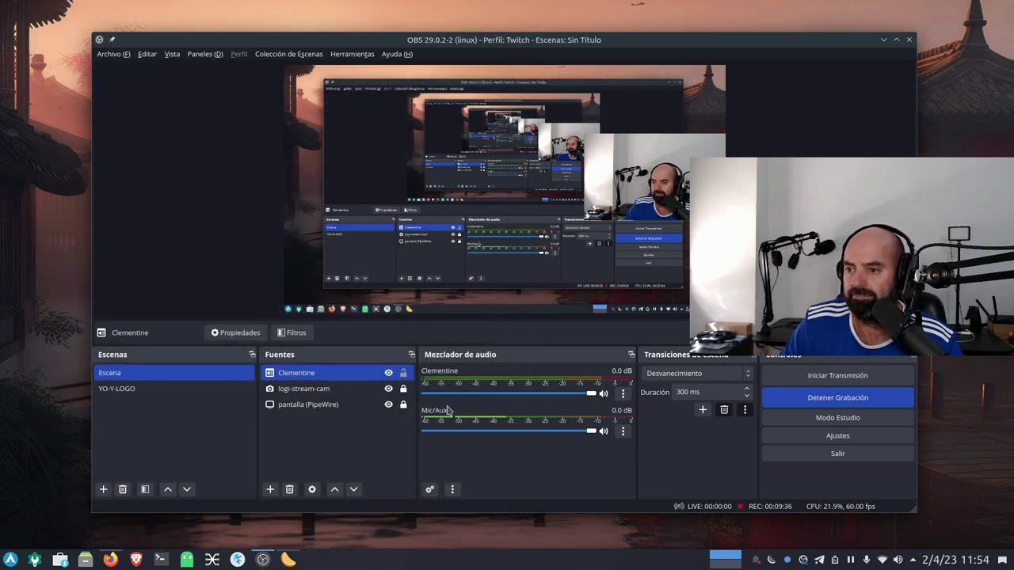
# Step: Switch to Clementine, play the selected track "Come With Me", and return to the OBS Studio window
pyautogui.click(298, 560)
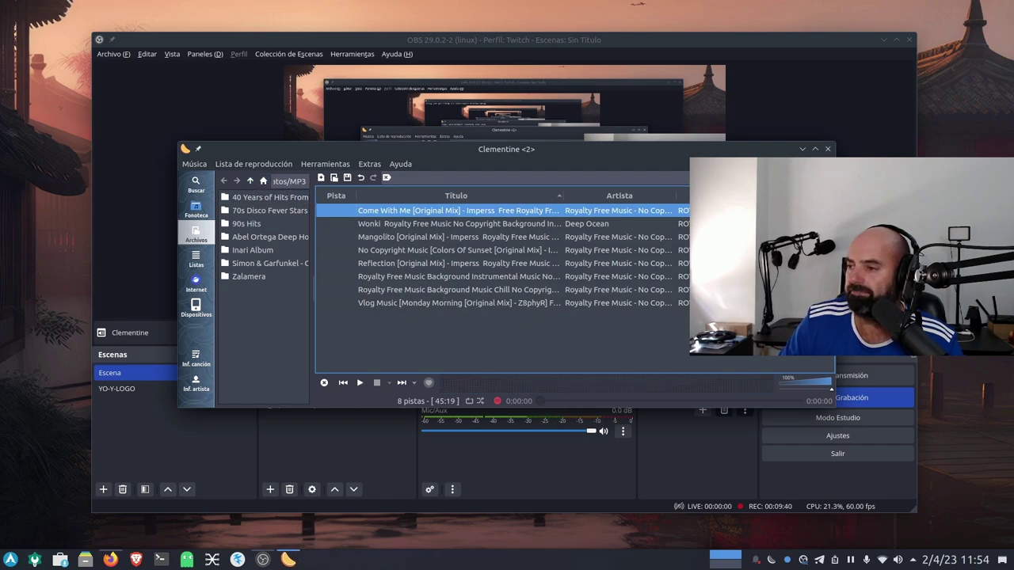
pyautogui.click(359, 383)
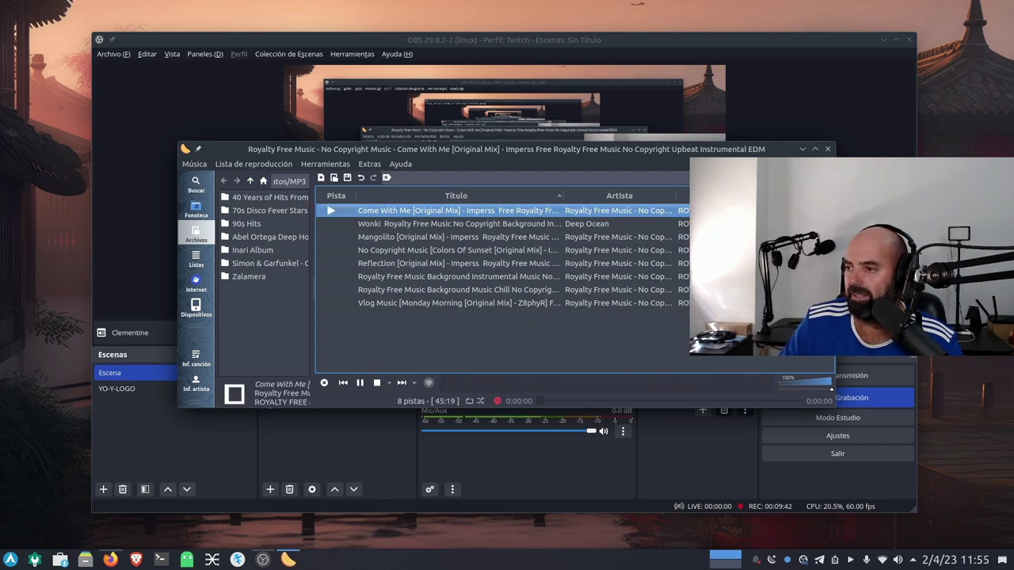
pyautogui.moveTo(697, 229); pyautogui.dragTo(720, 442)
pyautogui.click(720, 436)
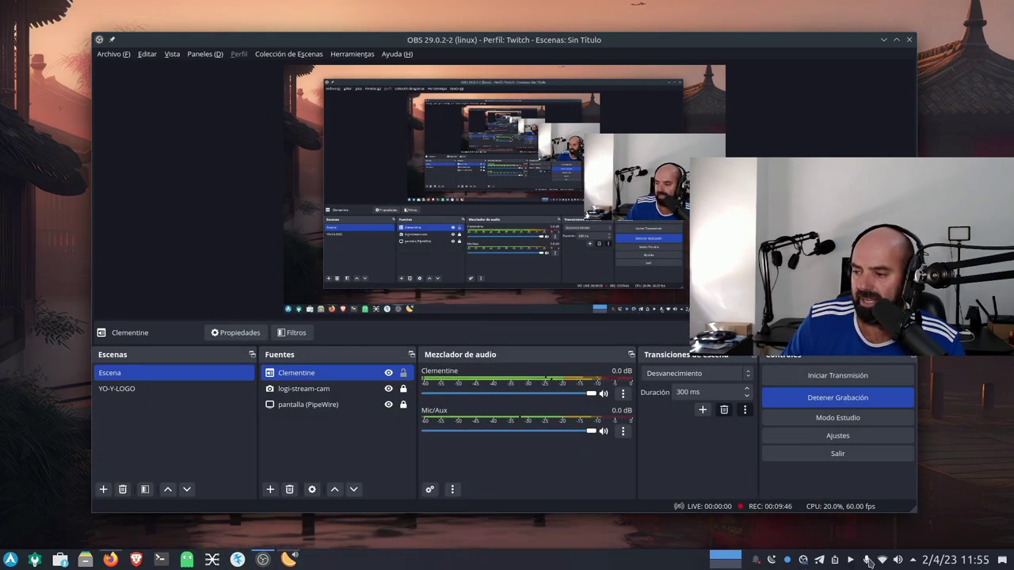
# Step: Lower Clementine's application volume to 34% in the system volume mixer and return to the OBS Studio window
pyautogui.click(898, 560)
pyautogui.click(867, 342)
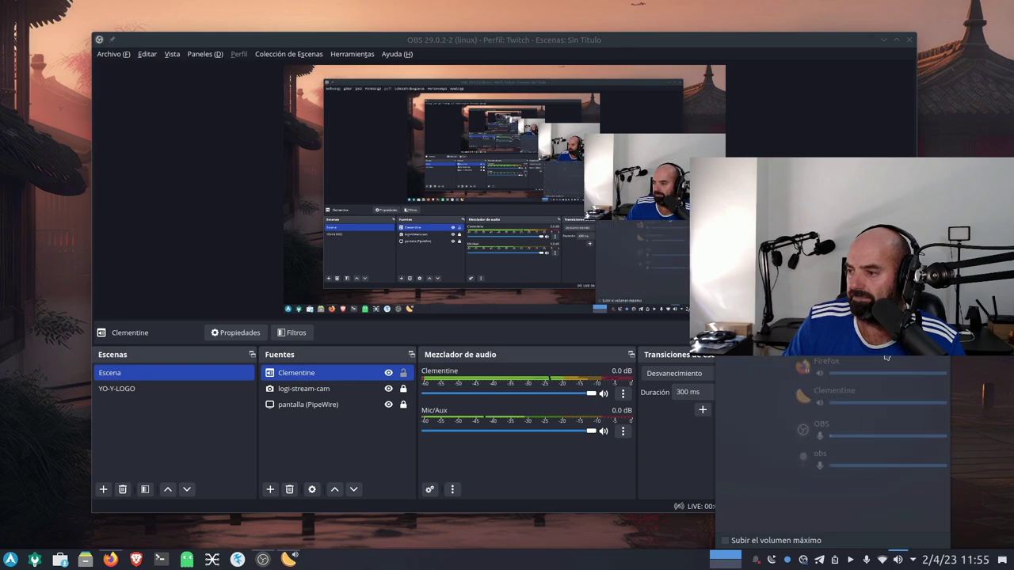
pyautogui.moveTo(911, 408); pyautogui.dragTo(812, 413)
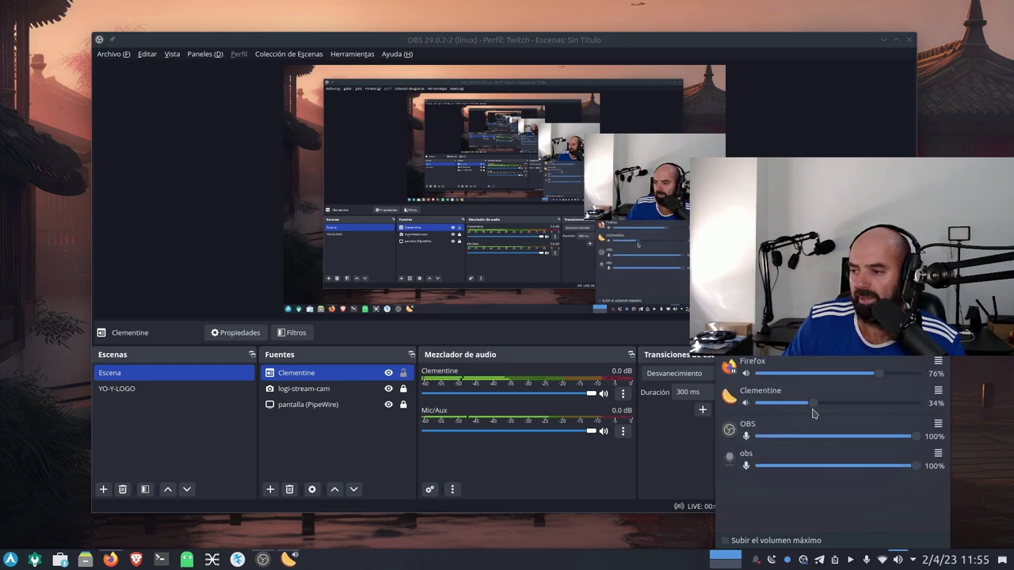
pyautogui.click(203, 243)
pyautogui.click(407, 401)
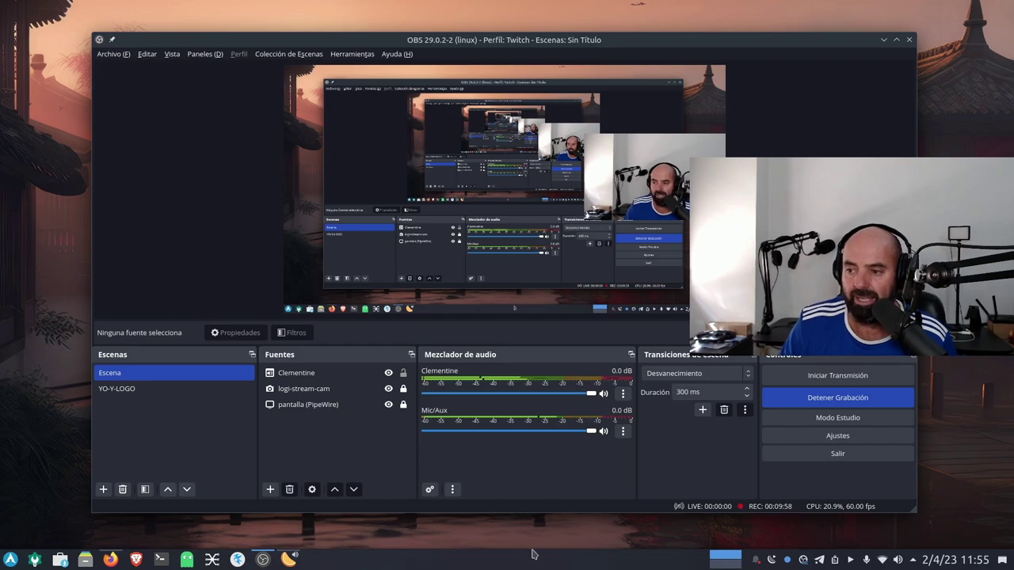
# Step: Switch to Clementine, pause the playing track "Come With Me", and return to OBS Studio
pyautogui.click(289, 560)
pyautogui.moveTo(456, 444); pyautogui.dragTo(524, 274)
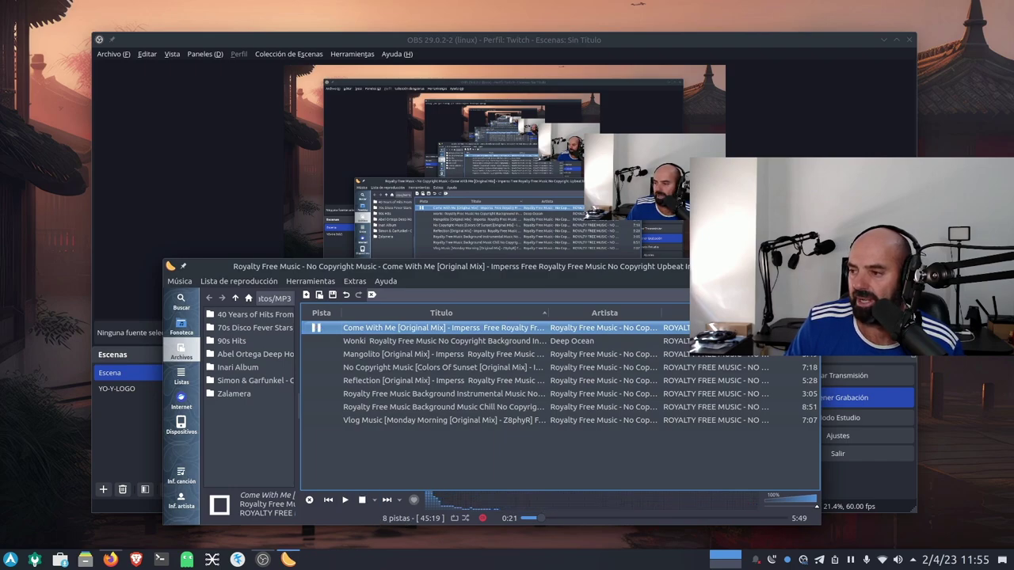
pyautogui.hotkey('ctrl', 'q')
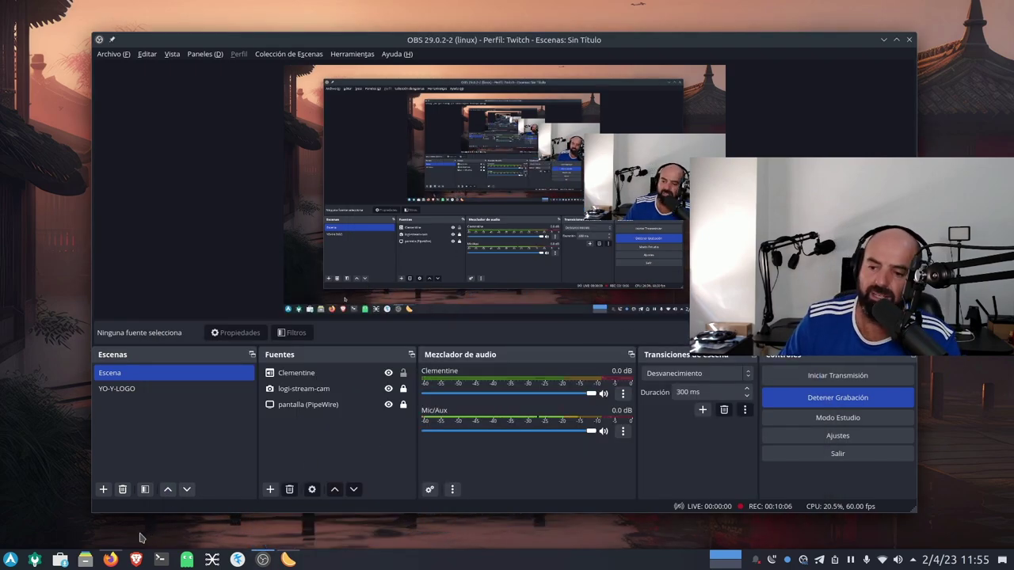
# Step: Launch the Audacious music player, play the selected track "Mangolito", and minimize its window
pyautogui.click(11, 560)
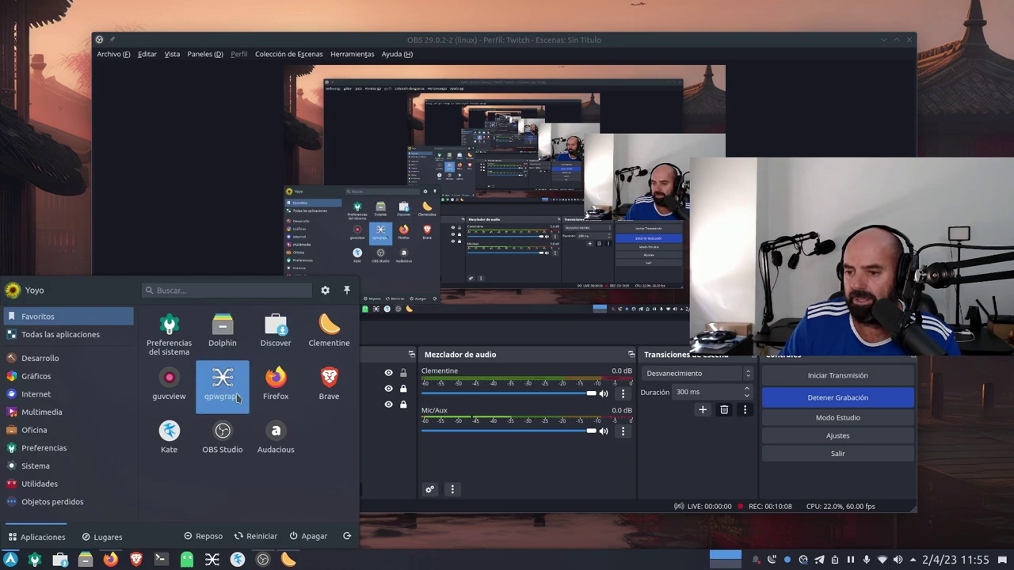
pyautogui.click(276, 434)
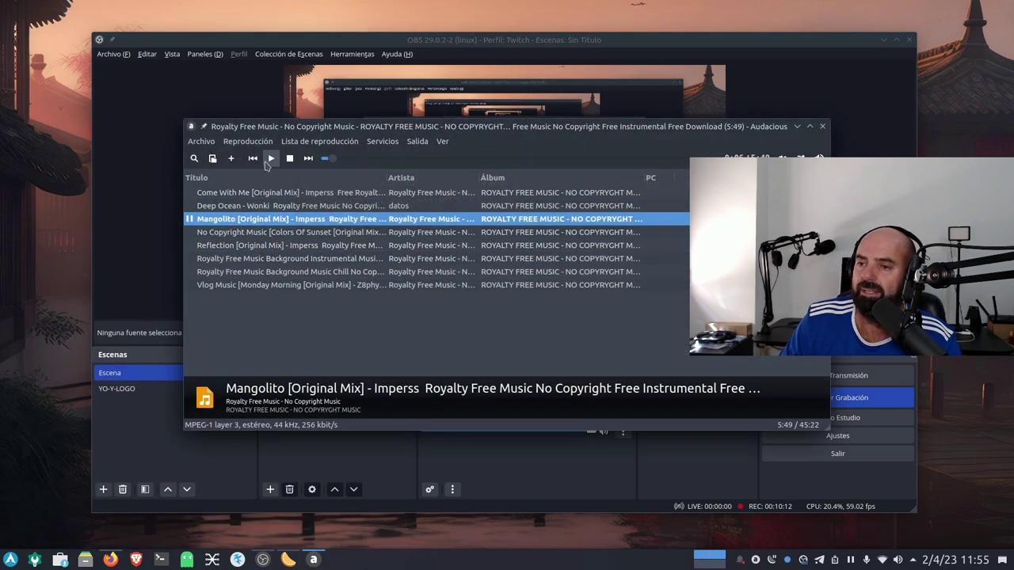
pyautogui.click(270, 159)
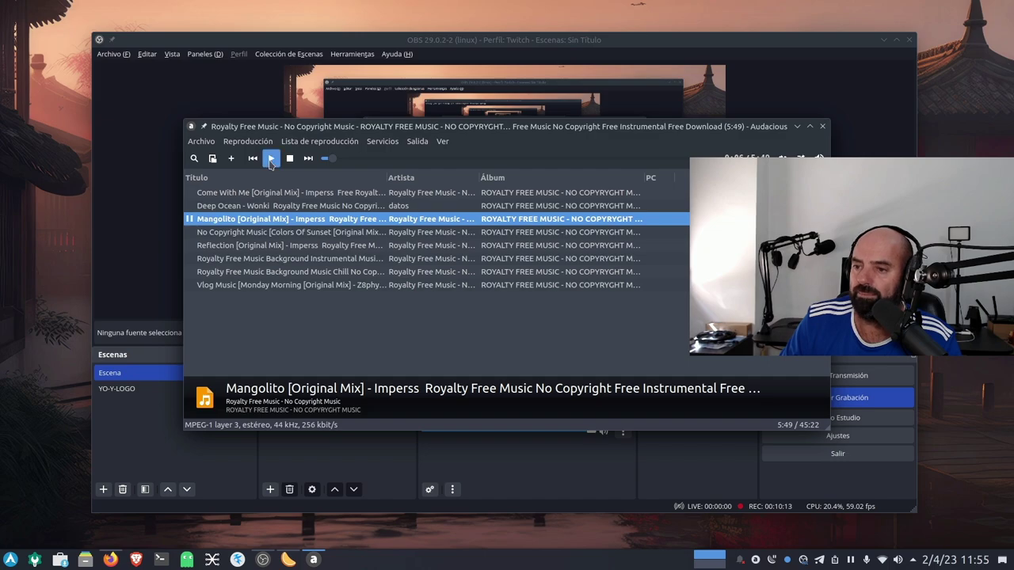
pyautogui.click(797, 127)
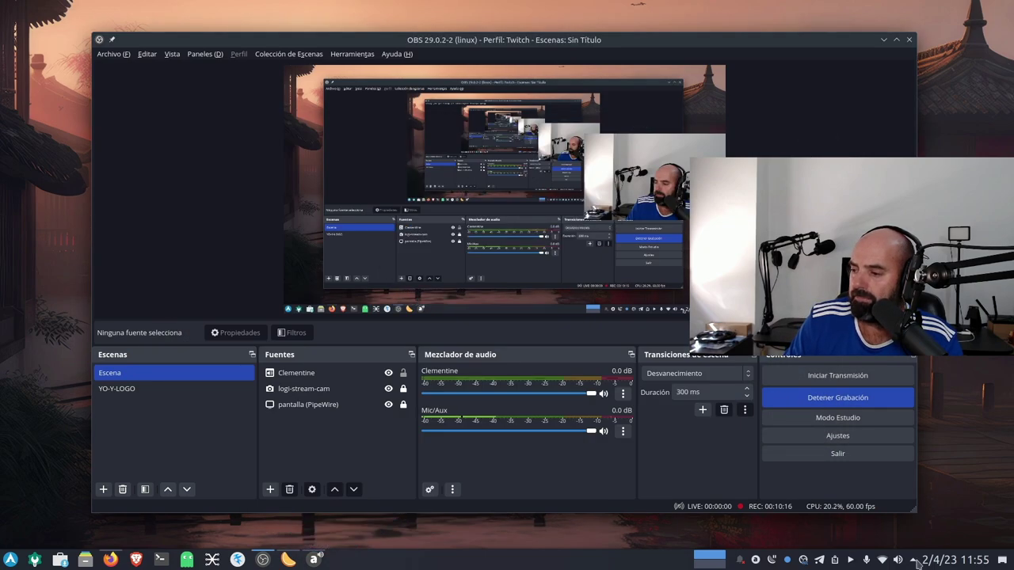
# Step: Lower Audacious's application volume to 38% in the system volume mixer and return to the OBS Studio window
pyautogui.click(899, 560)
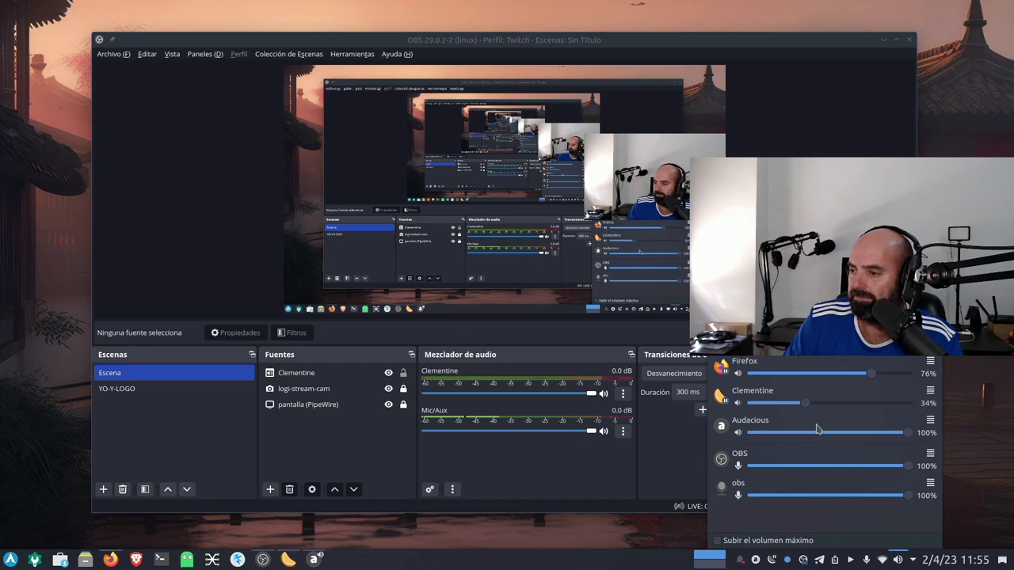
pyautogui.moveTo(910, 438); pyautogui.dragTo(812, 442)
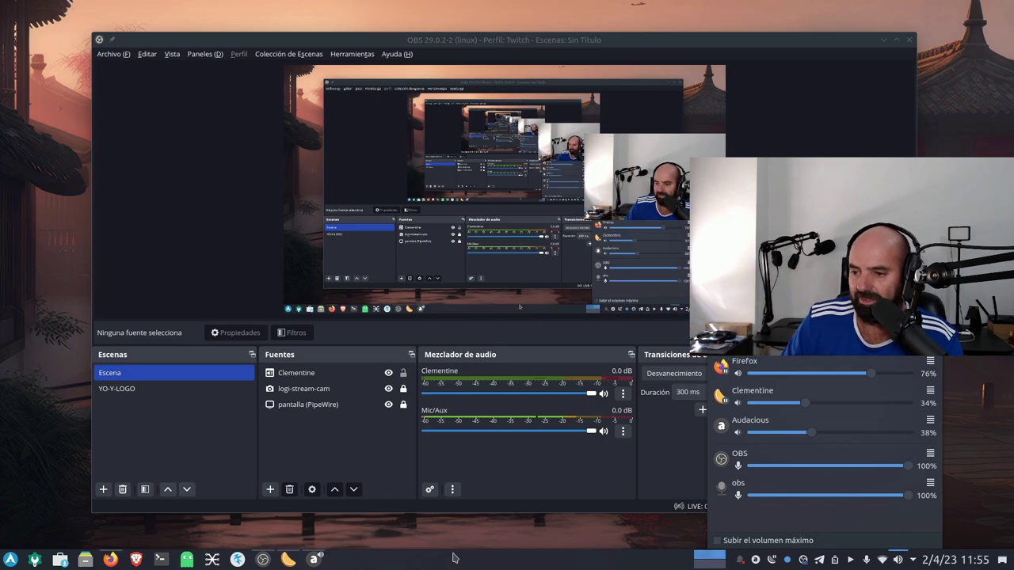
pyautogui.click(185, 228)
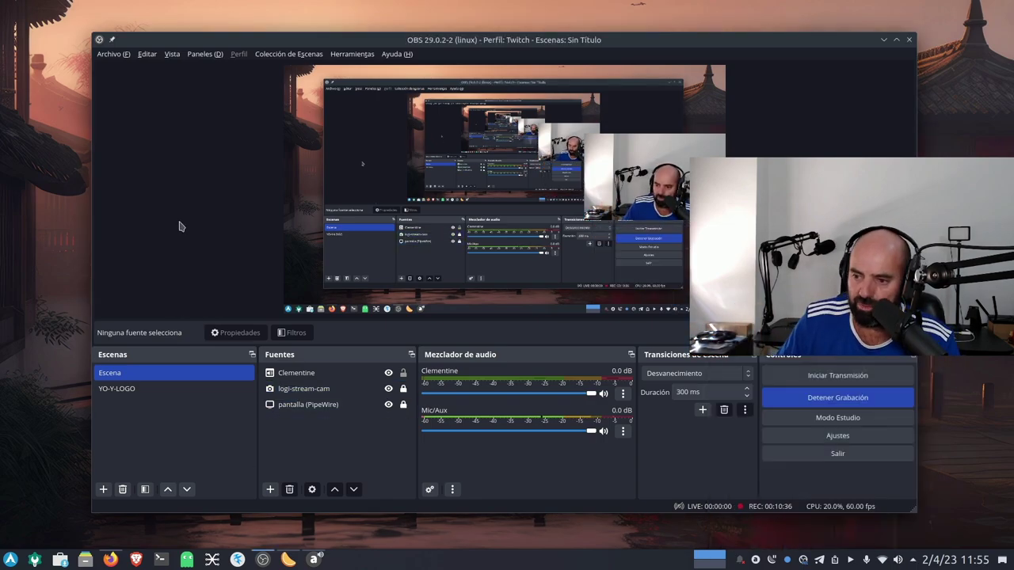
# Step: Add a new Application Audio Capture (PipeWire) source named "audacious" to the scene
pyautogui.click(320, 390)
pyautogui.click(317, 372)
pyautogui.click(317, 389)
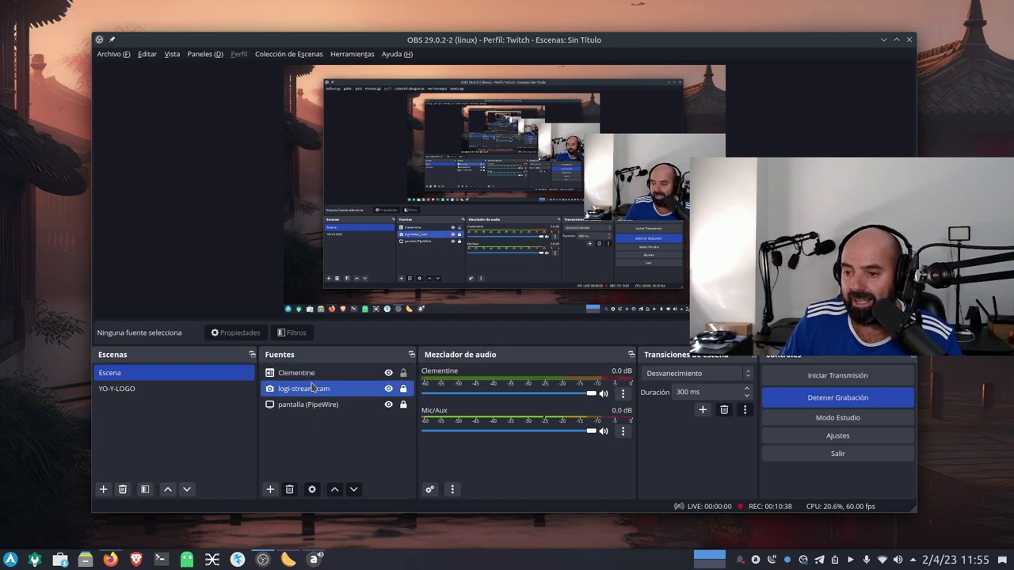
pyautogui.click(317, 405)
pyautogui.click(296, 466)
pyautogui.click(270, 489)
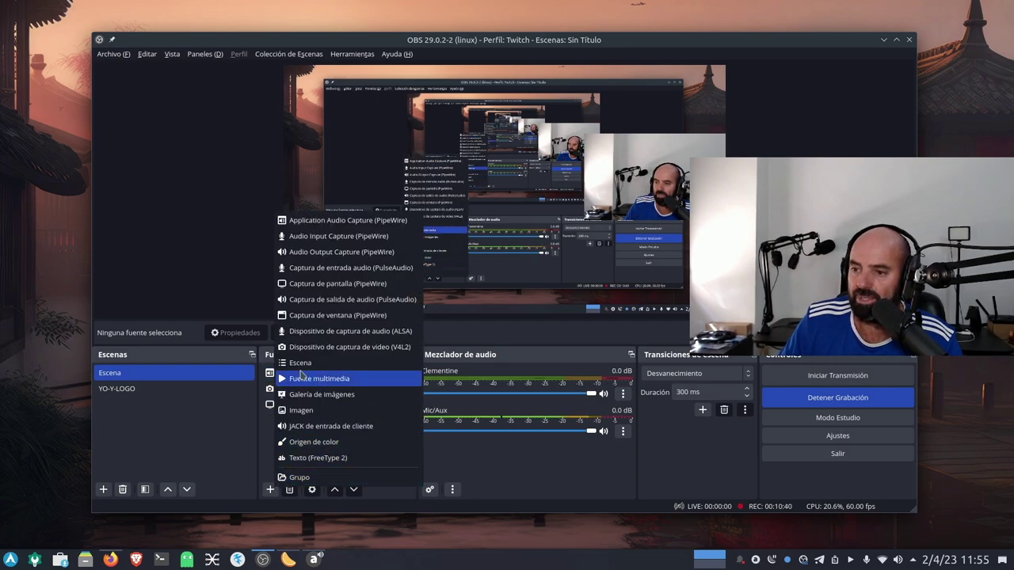
pyautogui.click(348, 229)
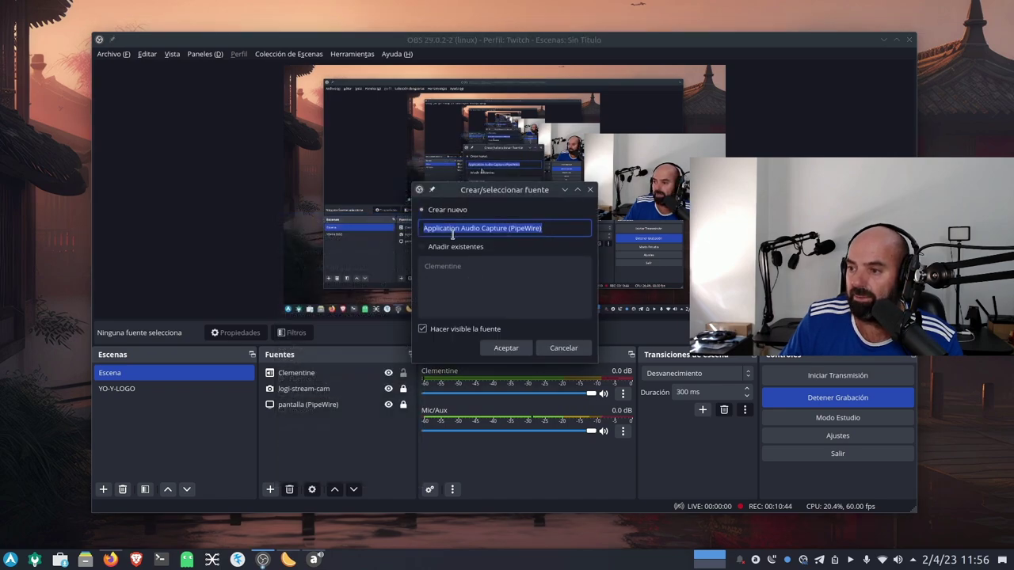
pyautogui.press('BackSpace')
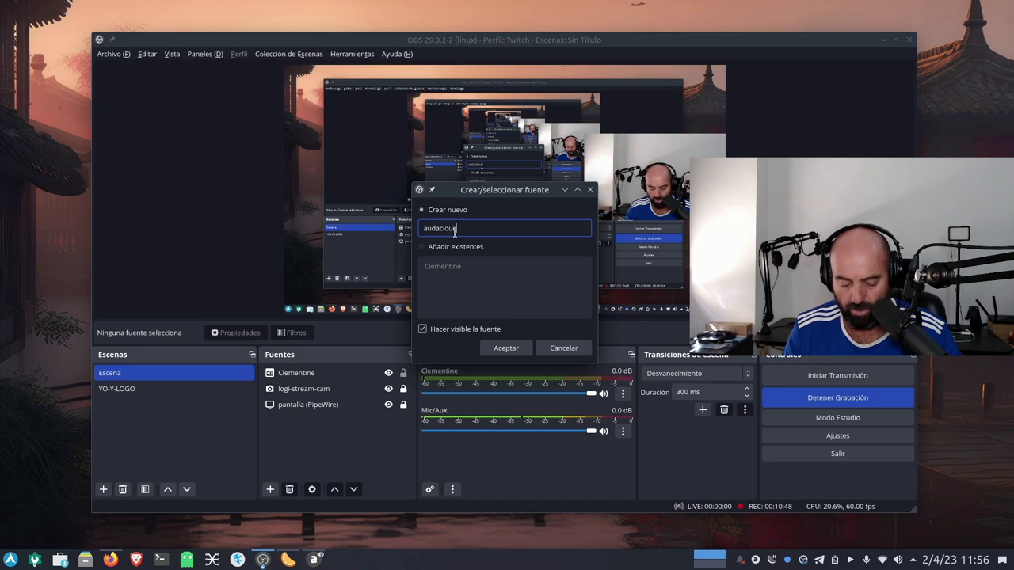
pyautogui.write('audacious')
pyautogui.click(496, 350)
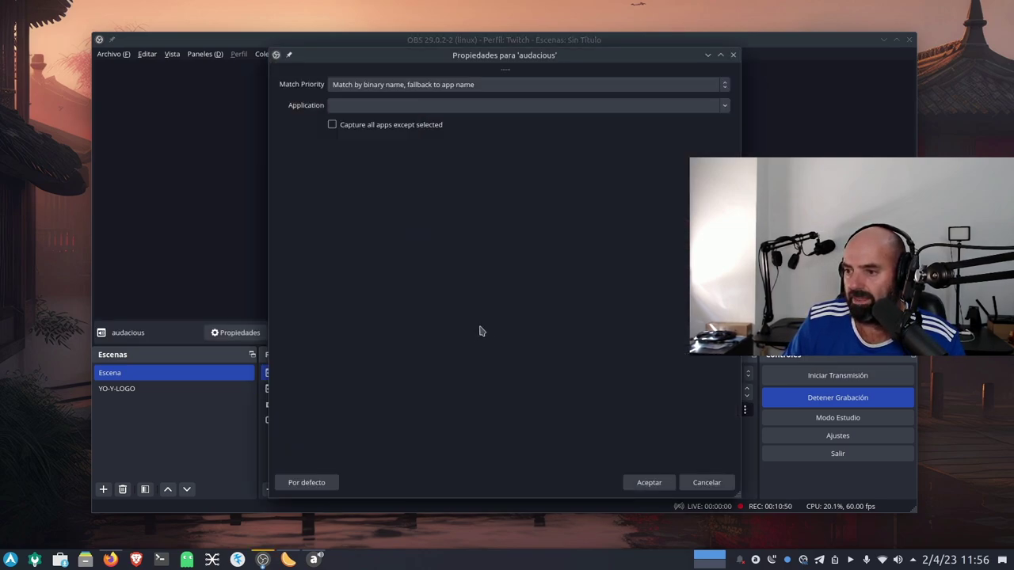
# Step: Set the new source's captured application to "audacious" and accept its properties
pyautogui.click(361, 104)
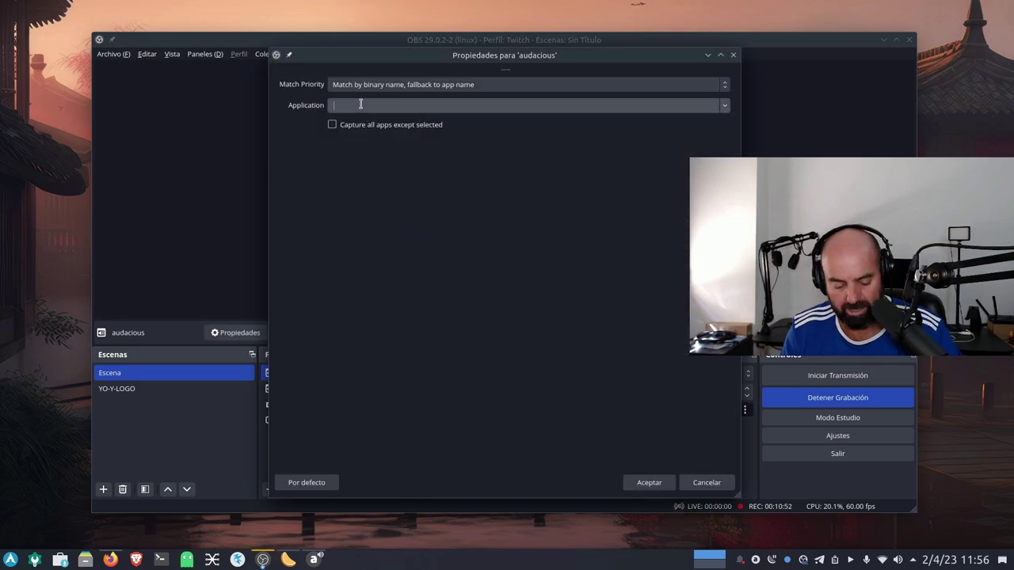
pyautogui.write('audacious')
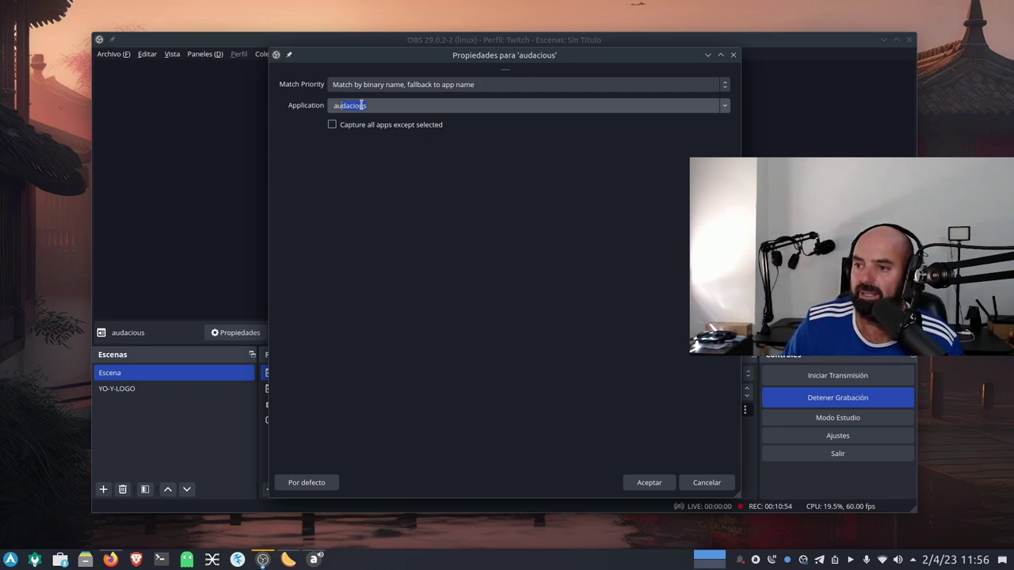
pyautogui.write('u')
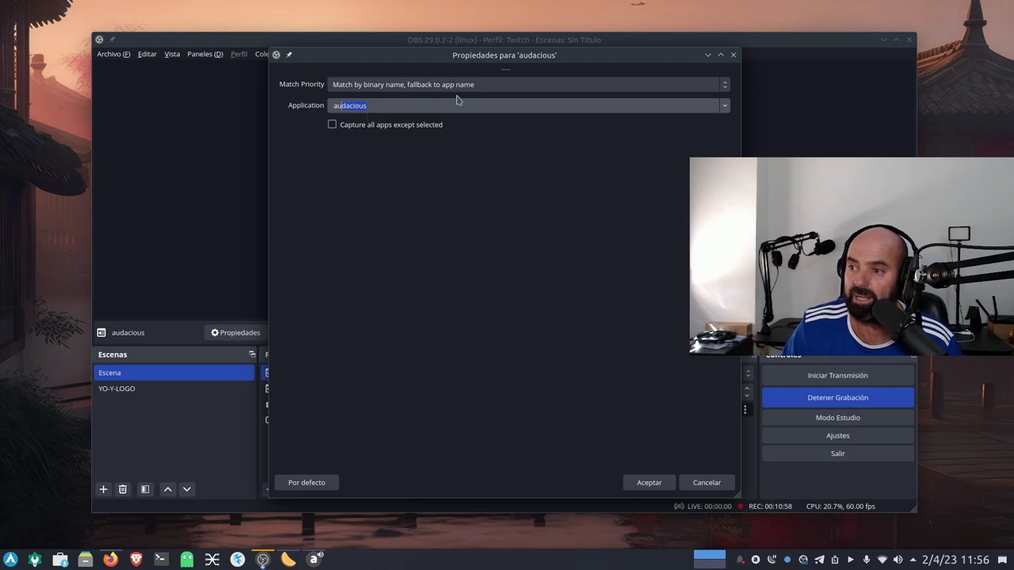
pyautogui.moveTo(663, 57); pyautogui.dragTo(479, 43)
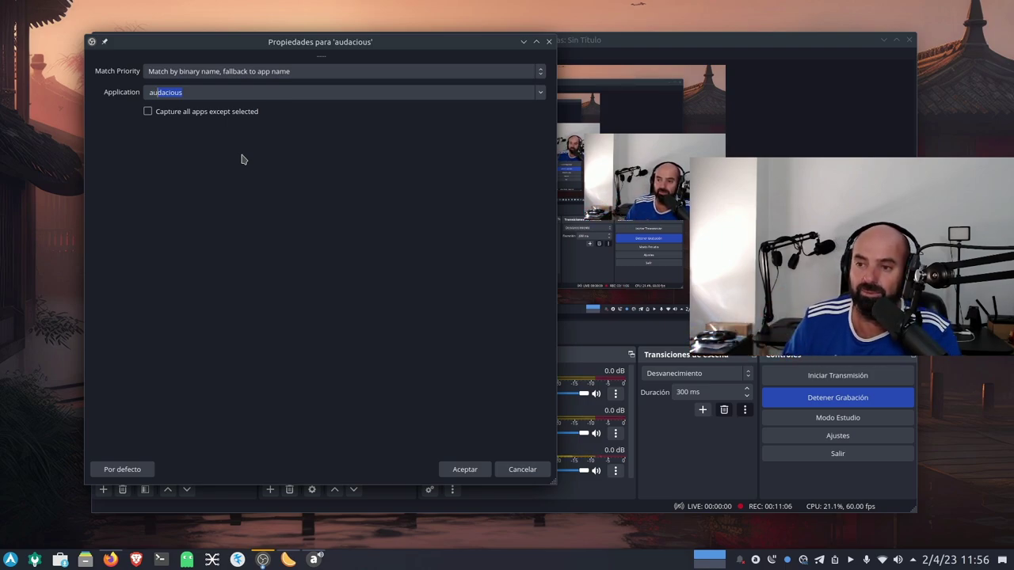
pyautogui.click(452, 469)
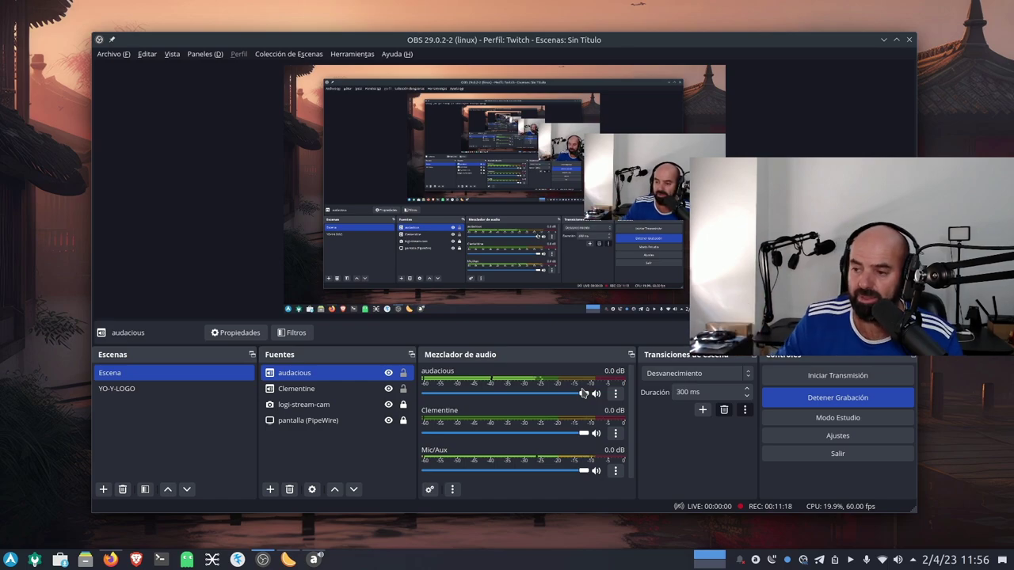
# Step: Lower the audacious source's audio mixer level to about -17.4 dB and return it to 0.0 dB
pyautogui.moveTo(583, 394)
pyautogui.mouseDown()
pyautogui.moveTo(456, 399)
pyautogui.moveTo(587, 412)
pyautogui.moveTo(464, 413)
pyautogui.moveTo(588, 412)
pyautogui.mouseUp()
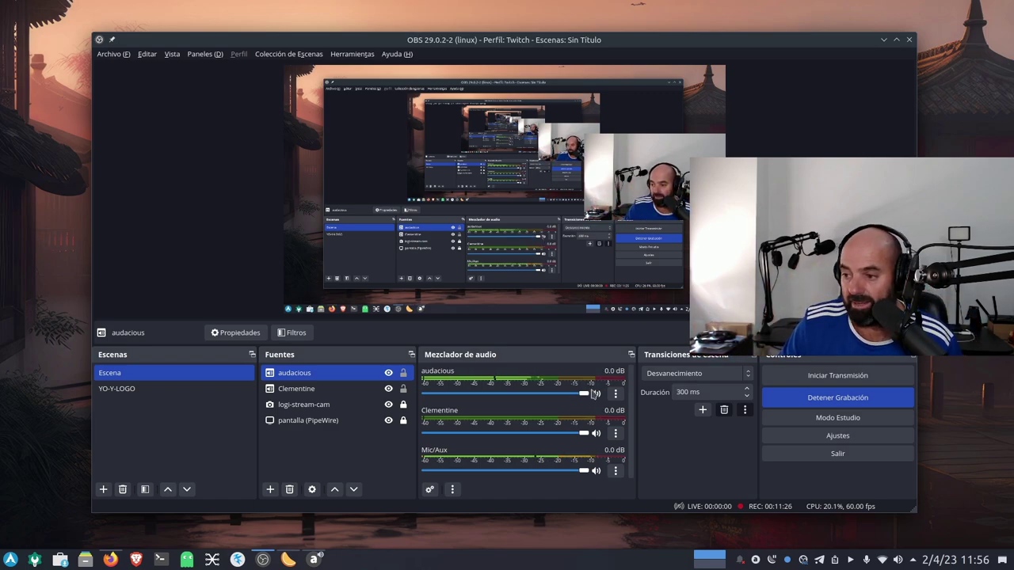
pyautogui.moveTo(584, 394); pyautogui.dragTo(509, 398)
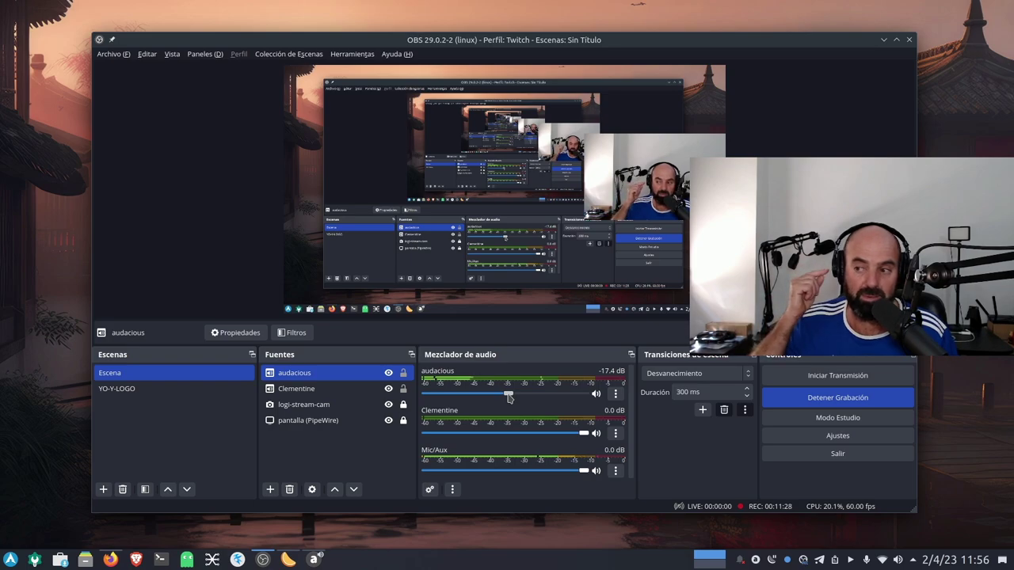
pyautogui.moveTo(509, 399); pyautogui.dragTo(583, 400)
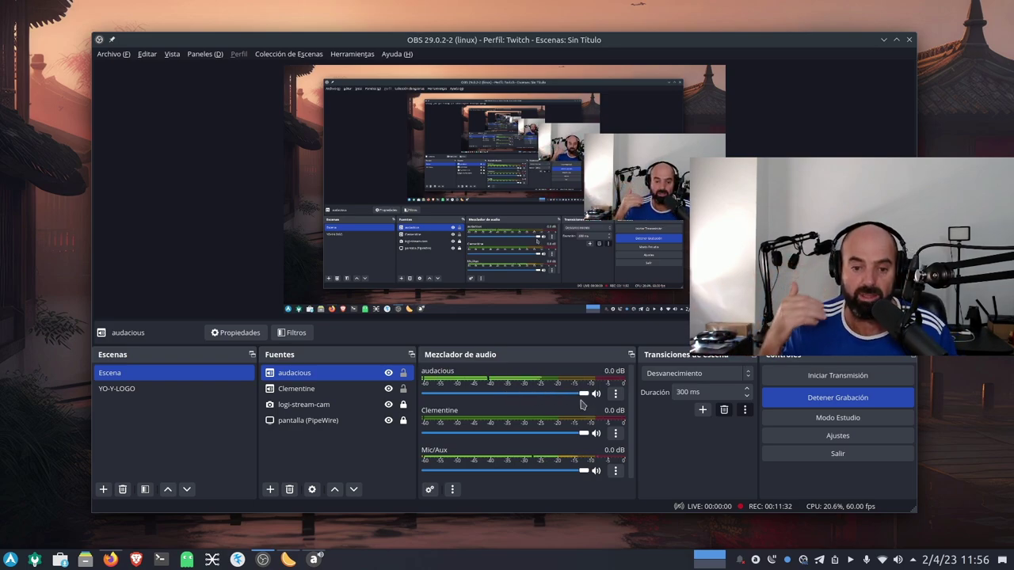
# Step: Reduce Audacious's application volume to 26% in the system volume mixer and close the mixer
pyautogui.click(897, 560)
pyautogui.moveTo(812, 442); pyautogui.dragTo(790, 442)
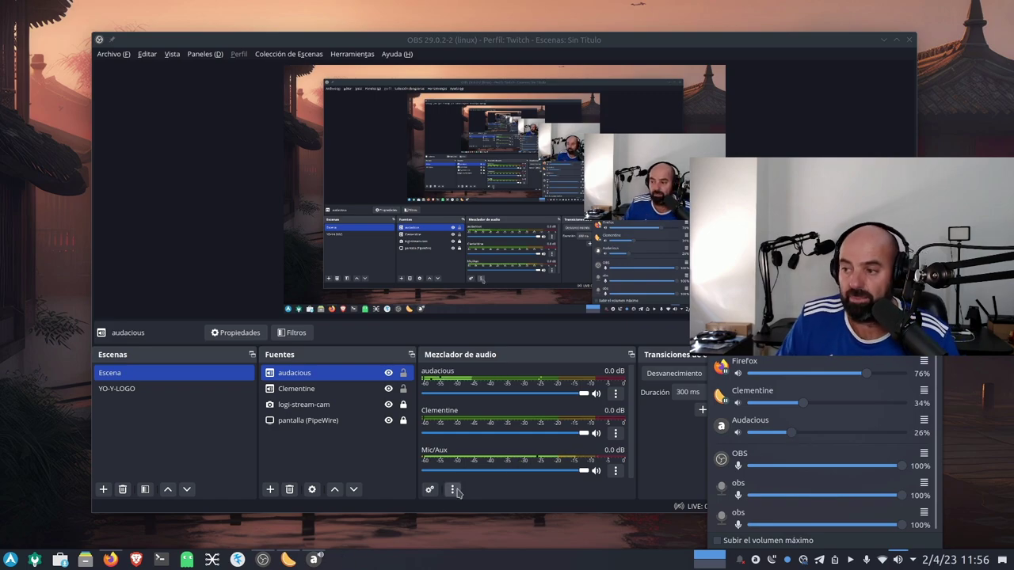
pyautogui.click(137, 227)
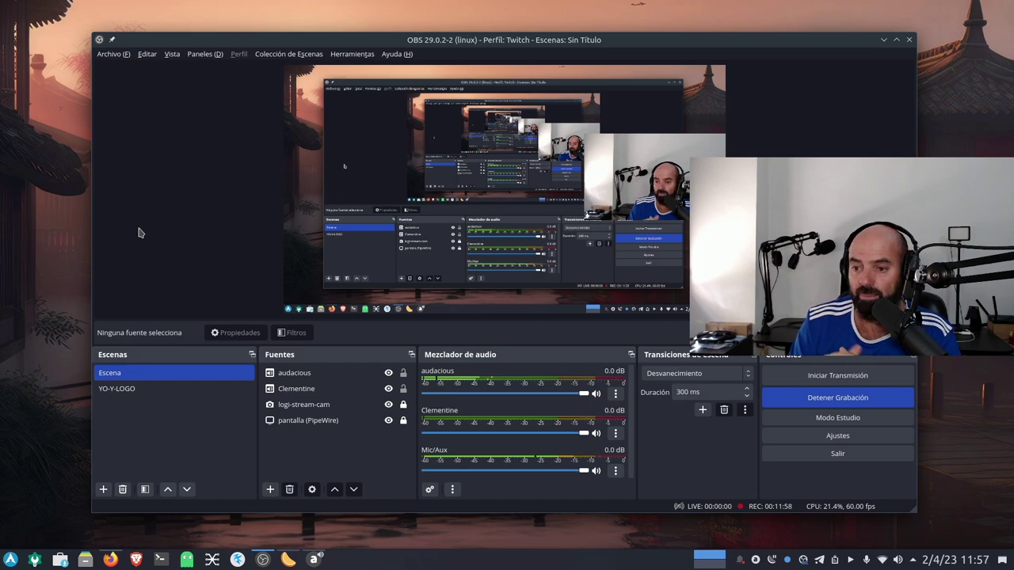
# Step: Play the YouTube video "Dreamy Morning - Wonki" in Firefox and lower Firefox's application volume to 22% in the system mixer
pyautogui.click(110, 559)
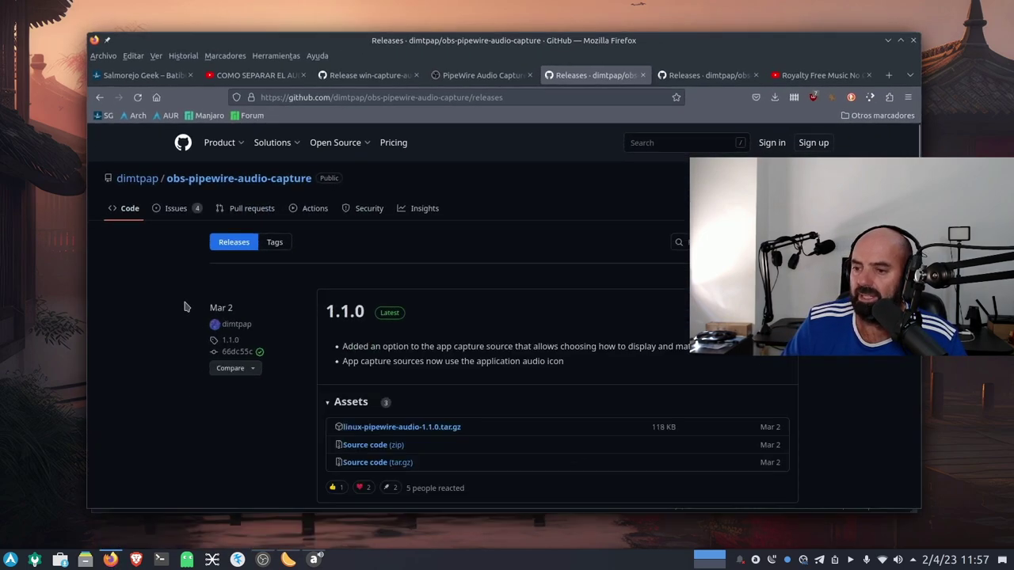
pyautogui.click(802, 77)
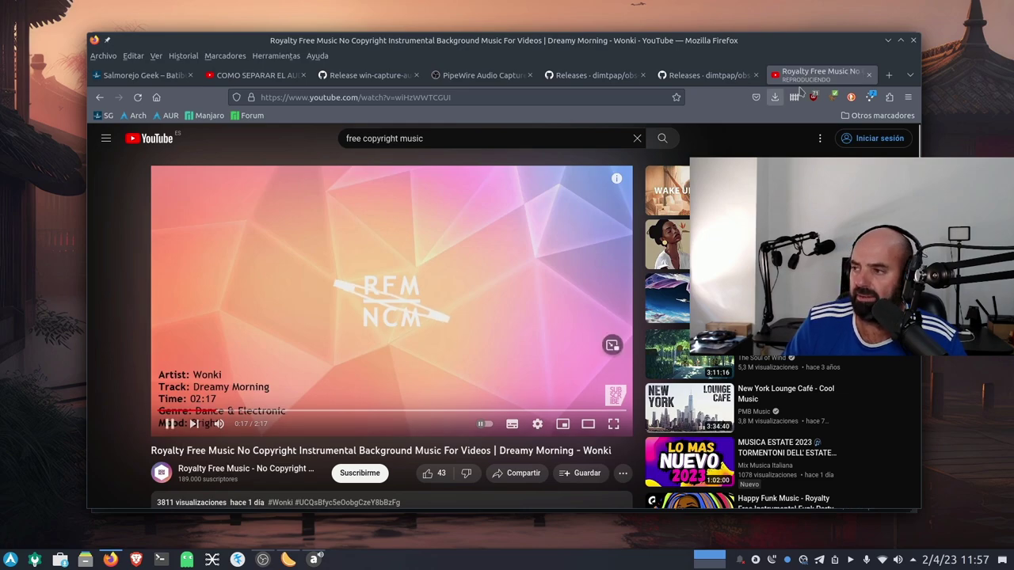
pyautogui.hotkey('alt', 'Tab')
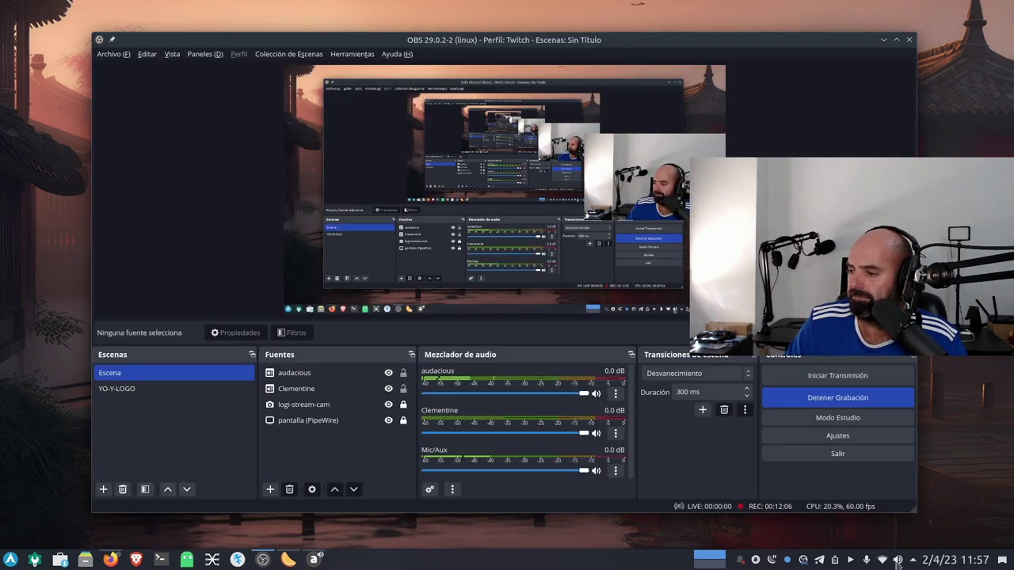
pyautogui.click(898, 561)
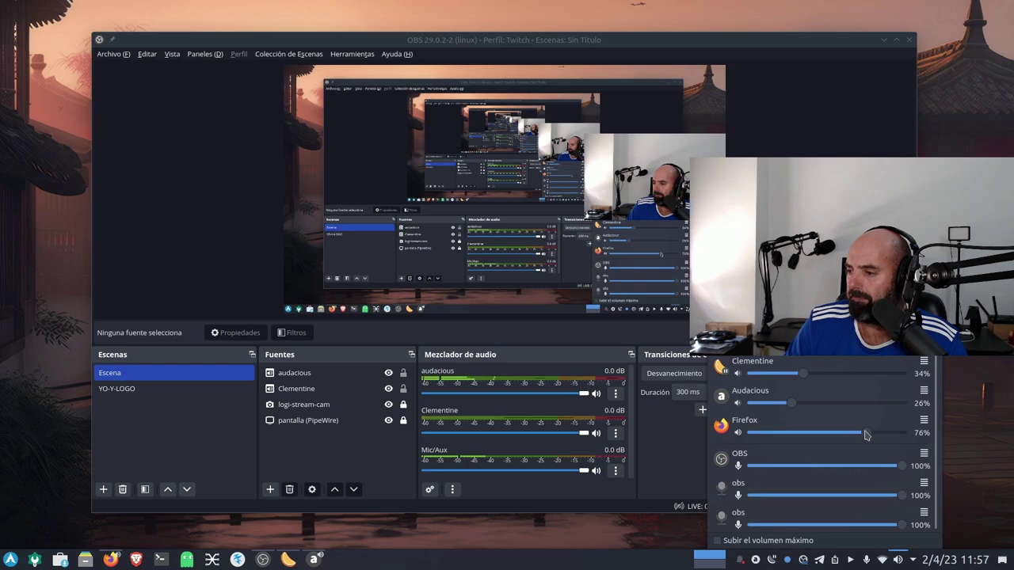
pyautogui.moveTo(865, 434); pyautogui.dragTo(788, 438)
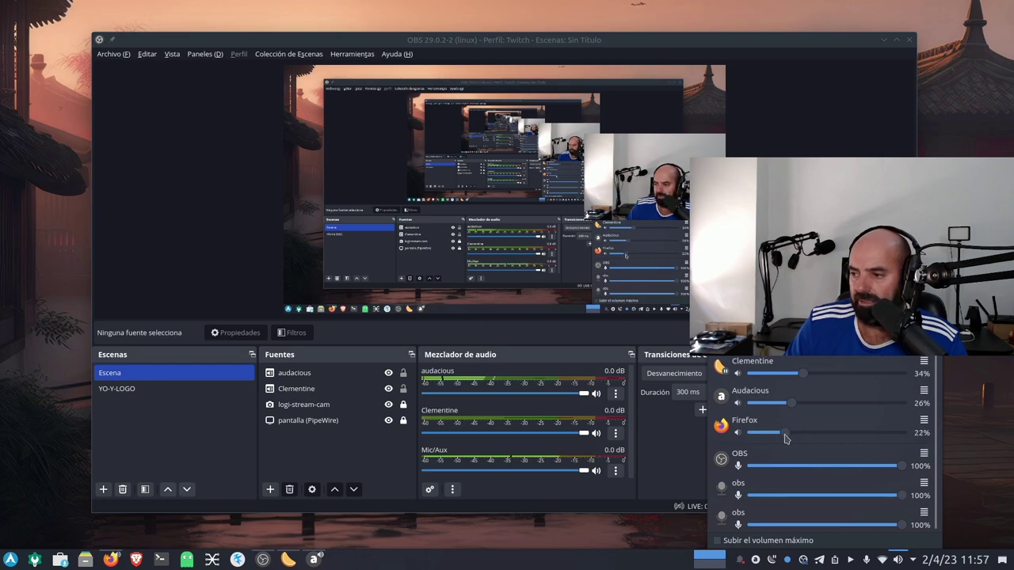
# Step: Pause playback in Audacious, minimize it, and switch to the Firefox window with the YouTube video
pyautogui.click(313, 560)
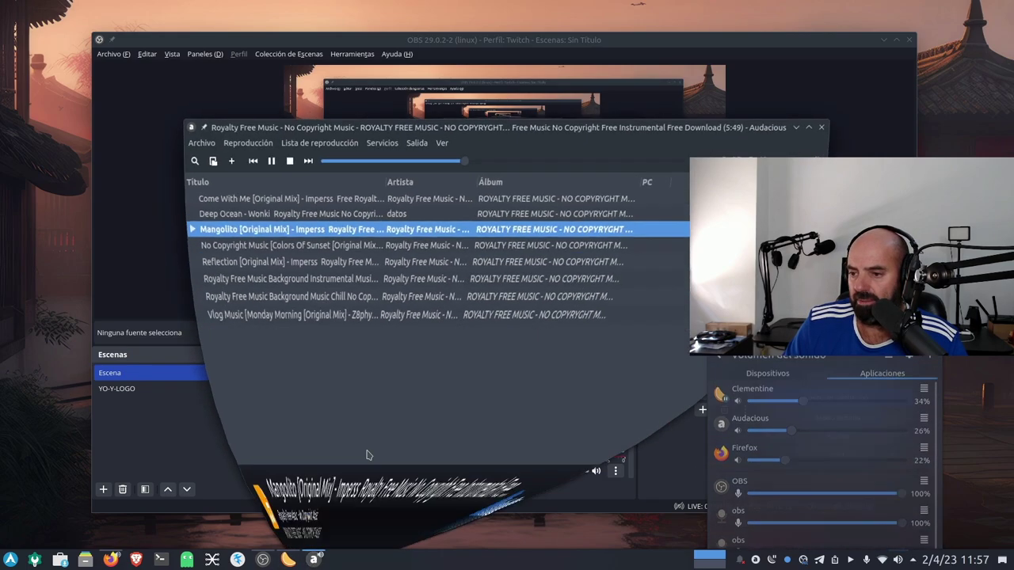
pyautogui.click(797, 126)
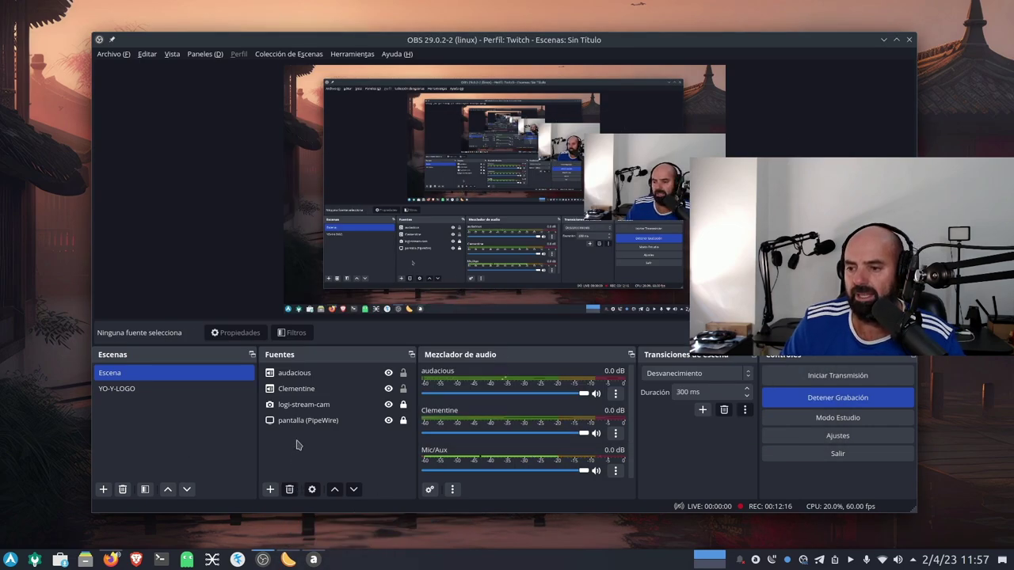
pyautogui.click(111, 559)
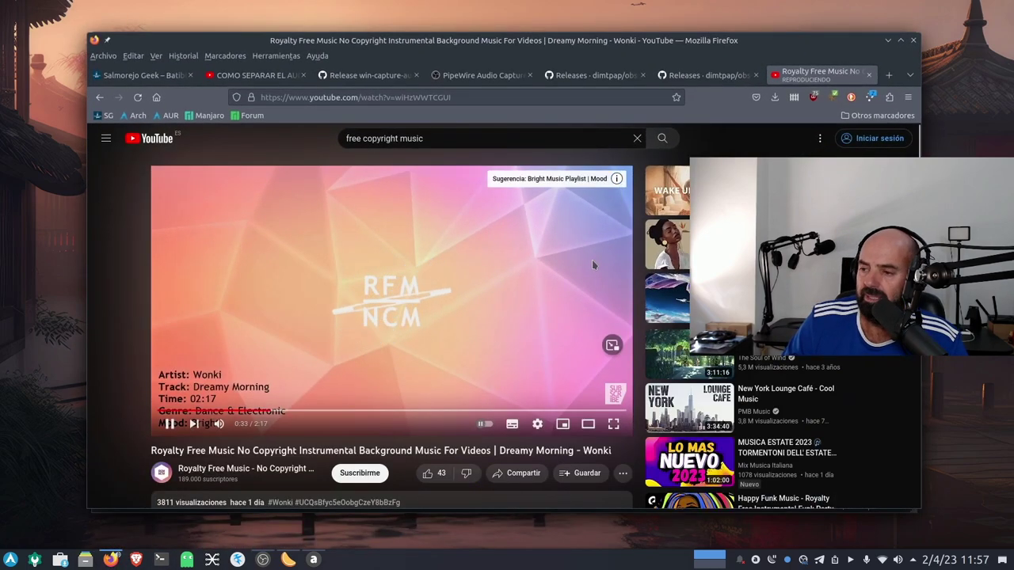
# Step: Switch to OBS, add an Application Audio Capture (PipeWire) source named firefox with firefox as its application, and check its level in the audio mixer
pyautogui.click(887, 40)
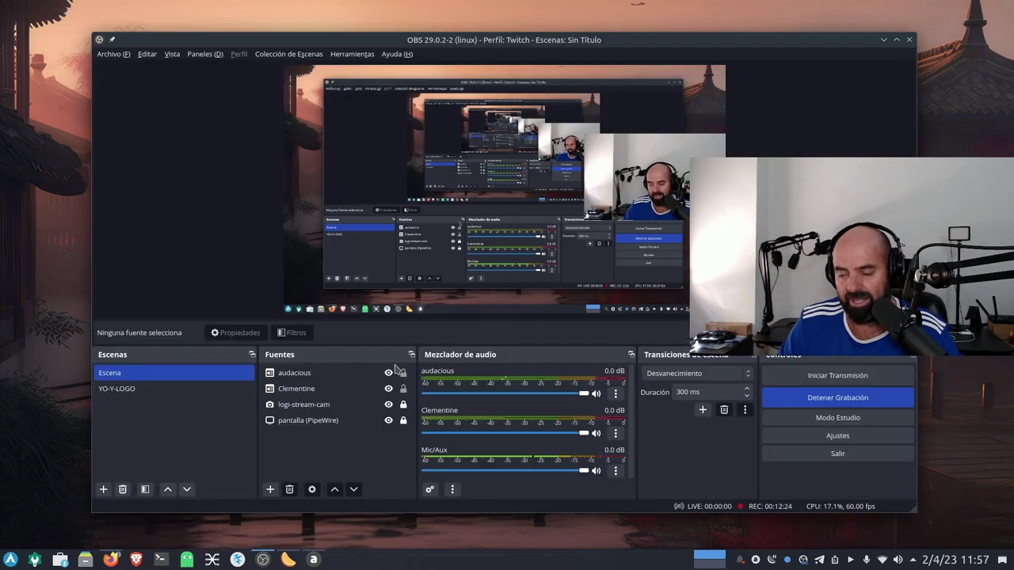
pyautogui.click(269, 491)
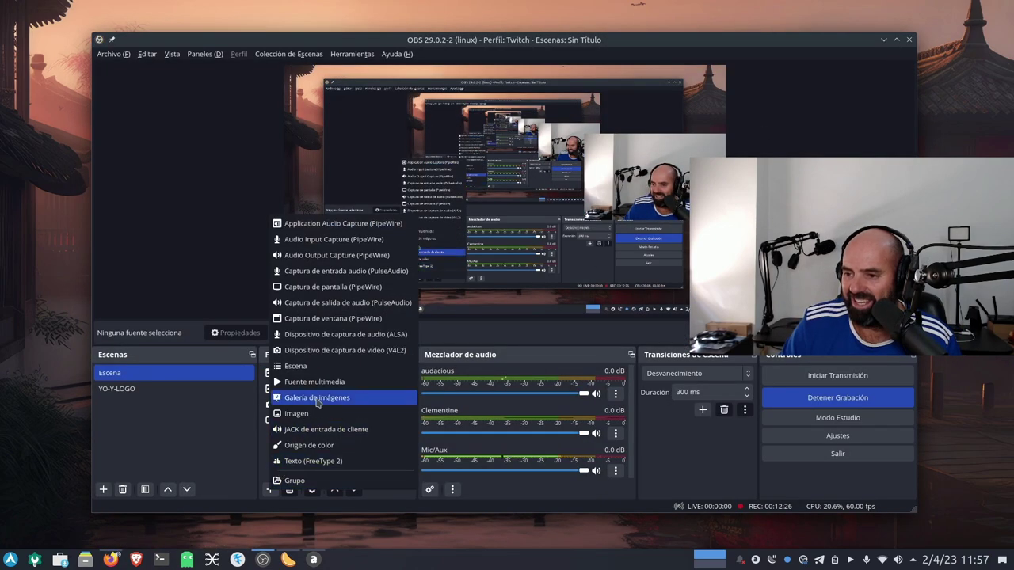
pyautogui.click(327, 225)
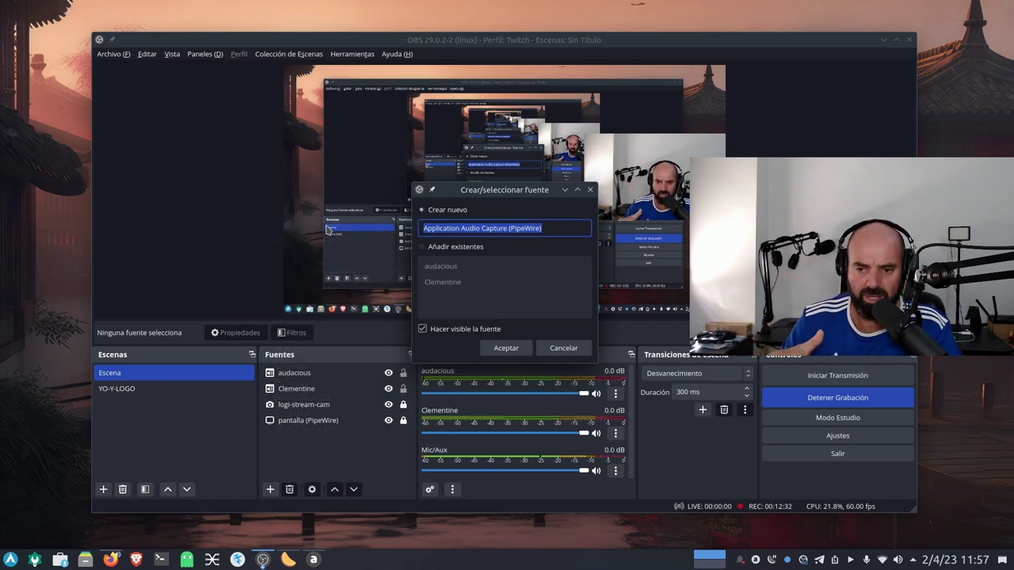
pyautogui.press('BackSpace')
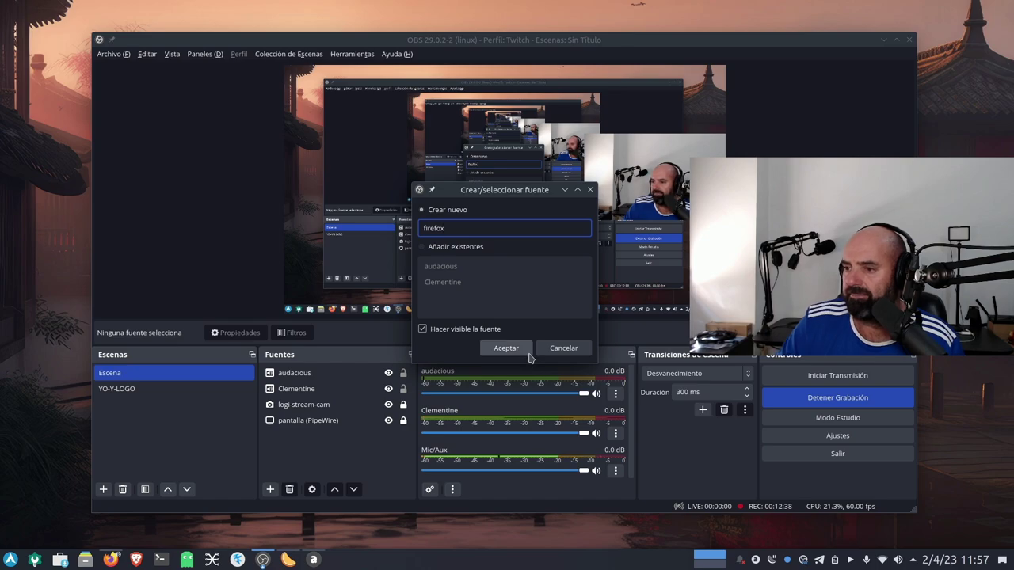
pyautogui.click(505, 351)
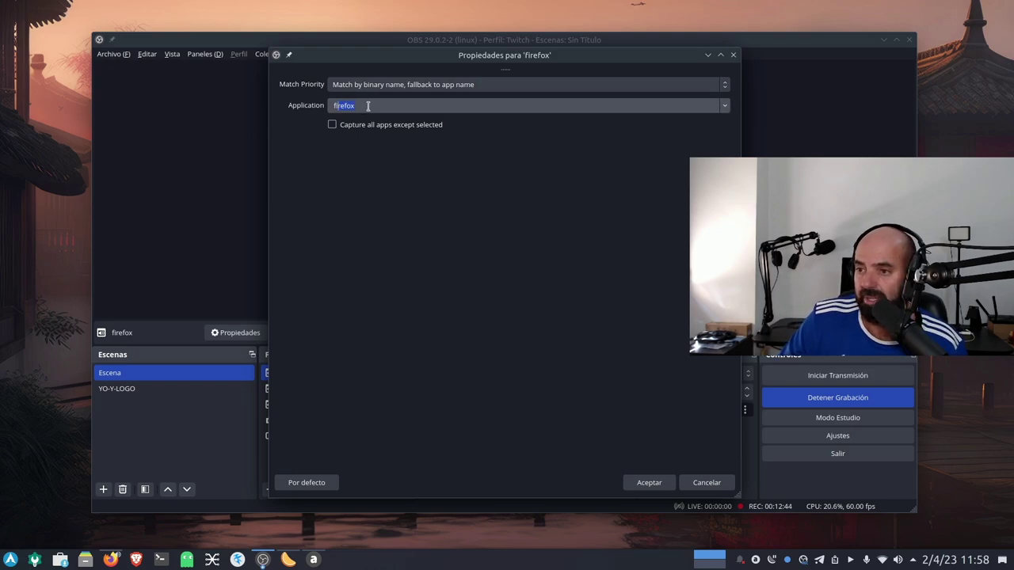
pyautogui.click(648, 482)
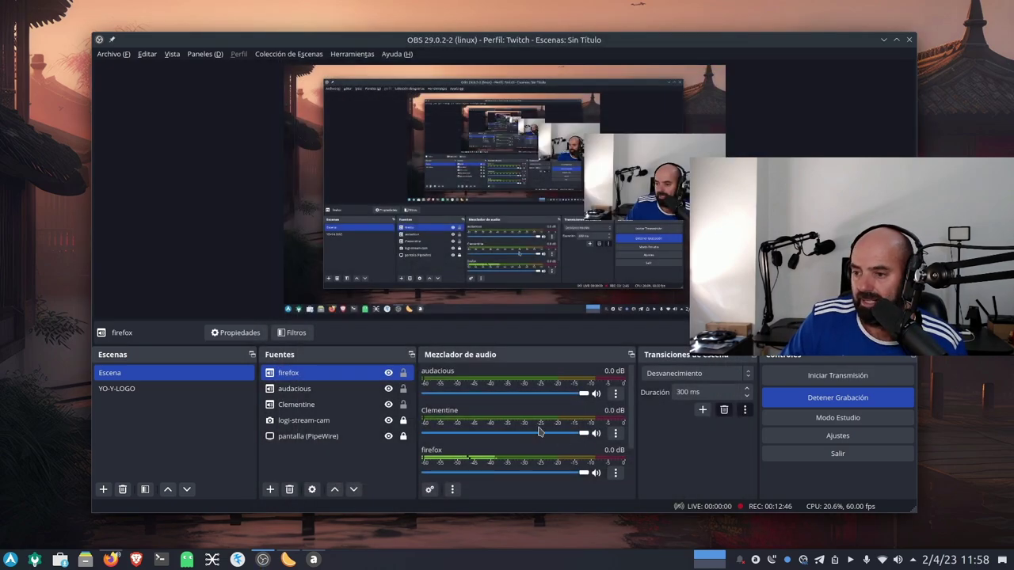
pyautogui.scroll(-2, 500, 457)
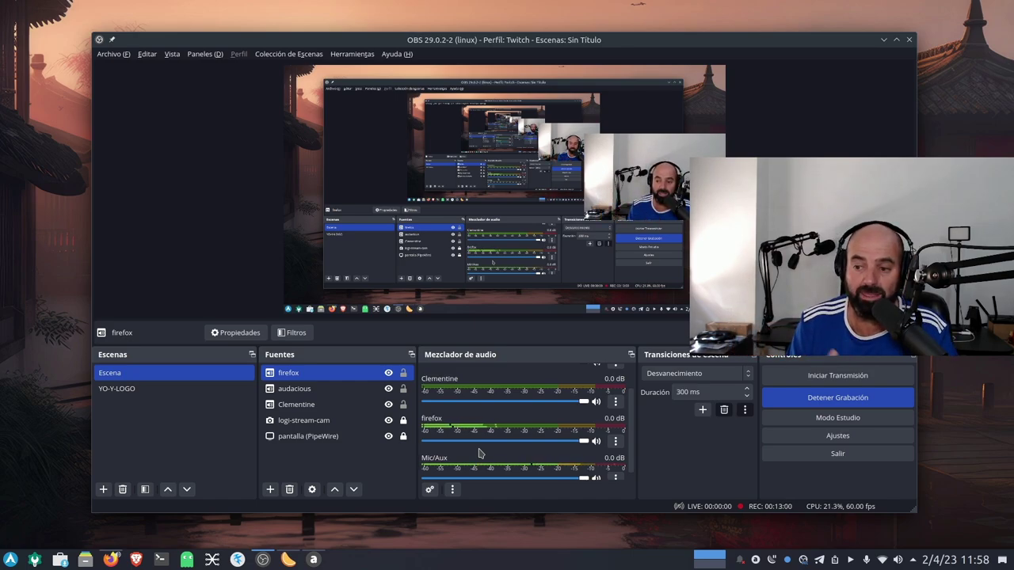
pyautogui.scroll(2, 489, 428)
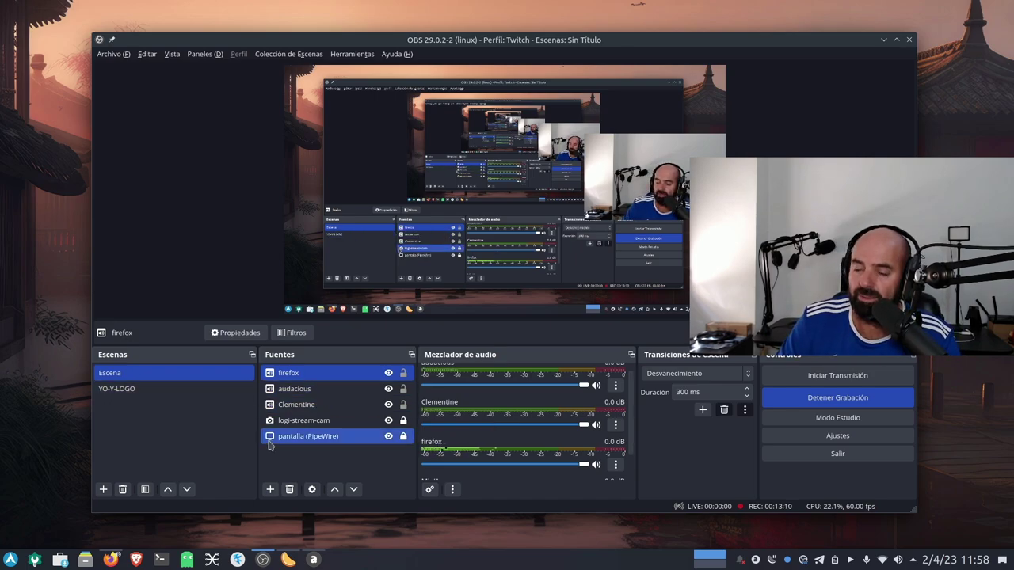
# Step: Review the obs-pipewire-audio-capture releases page on GitHub in Firefox, then return to OBS
pyautogui.click(111, 559)
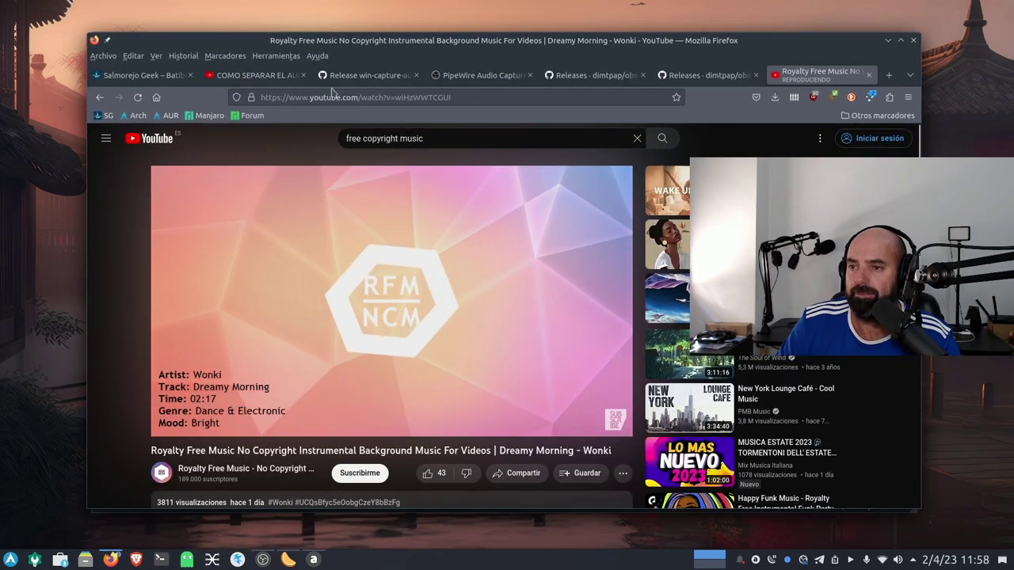
pyautogui.click(468, 79)
pyautogui.click(610, 80)
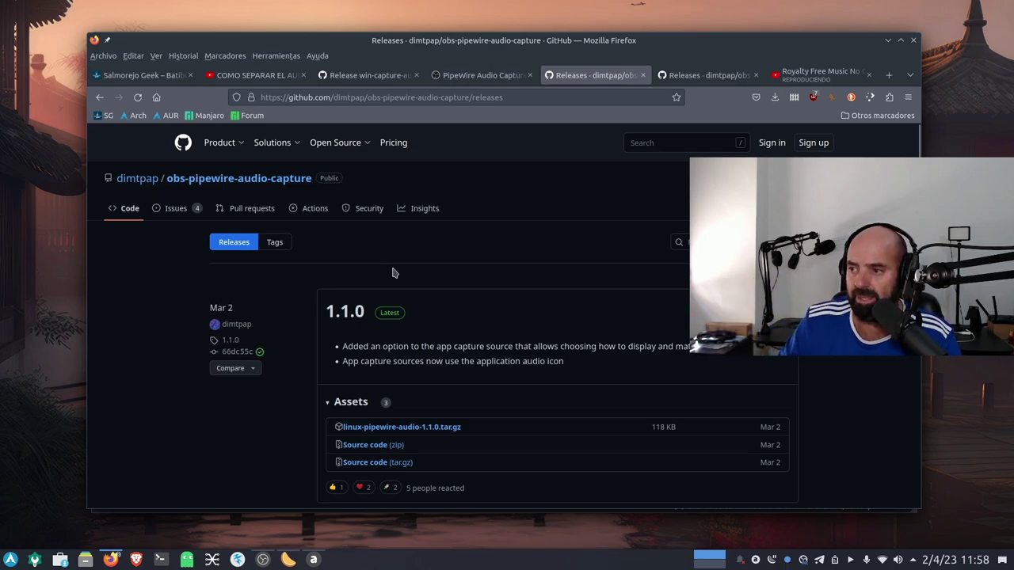
pyautogui.click(887, 39)
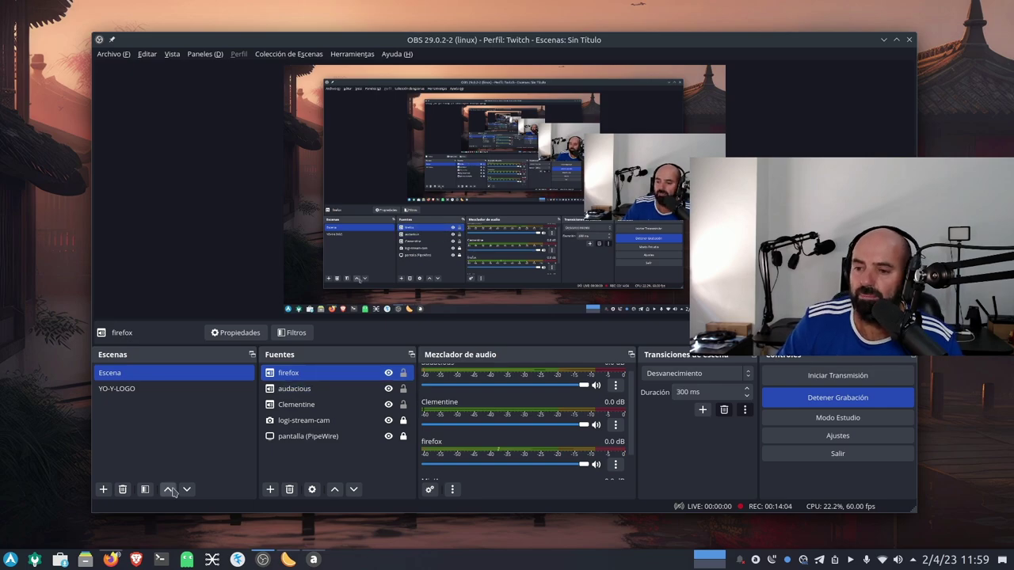
# Step: Check the YouTube video's playback in Firefox, then return to OBS and switch to the YO-Y-LOGO scene
pyautogui.click(110, 560)
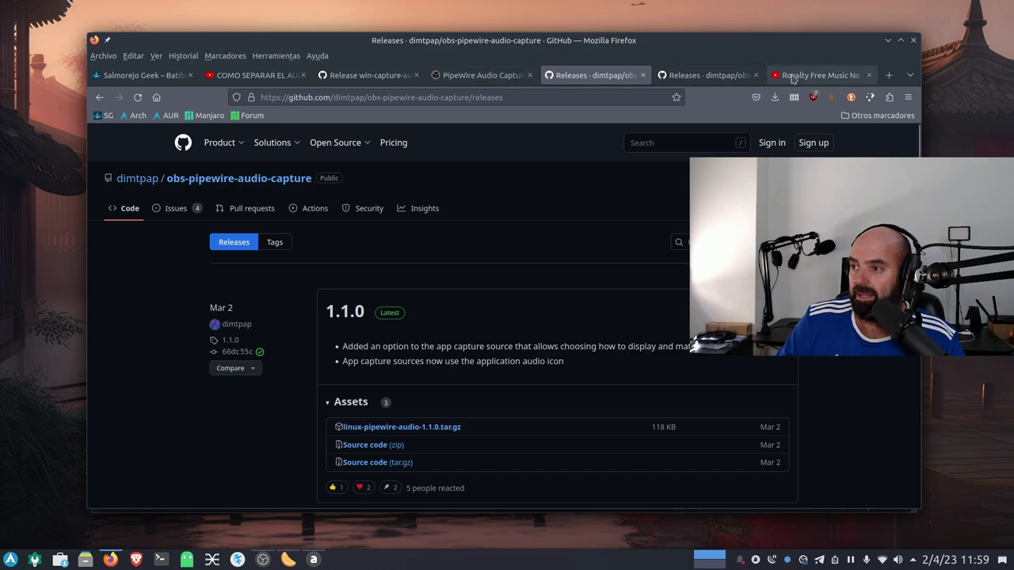
pyautogui.click(816, 75)
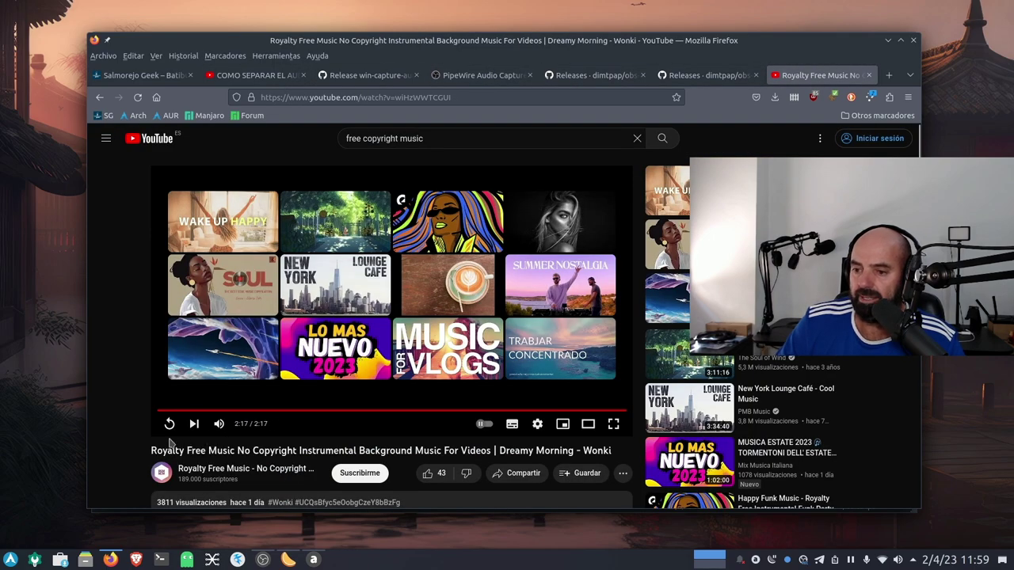
pyautogui.click(887, 41)
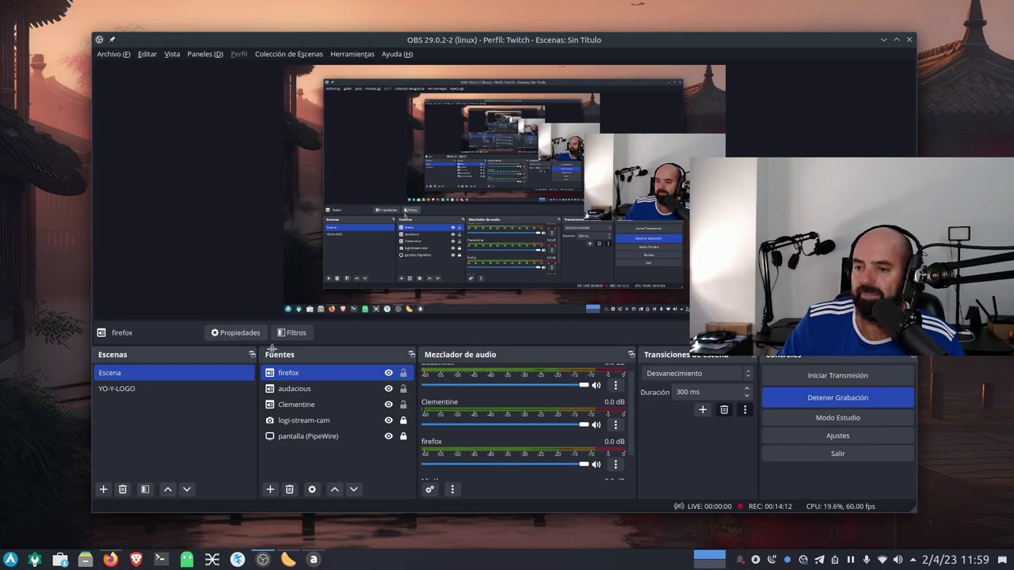
pyautogui.click(158, 392)
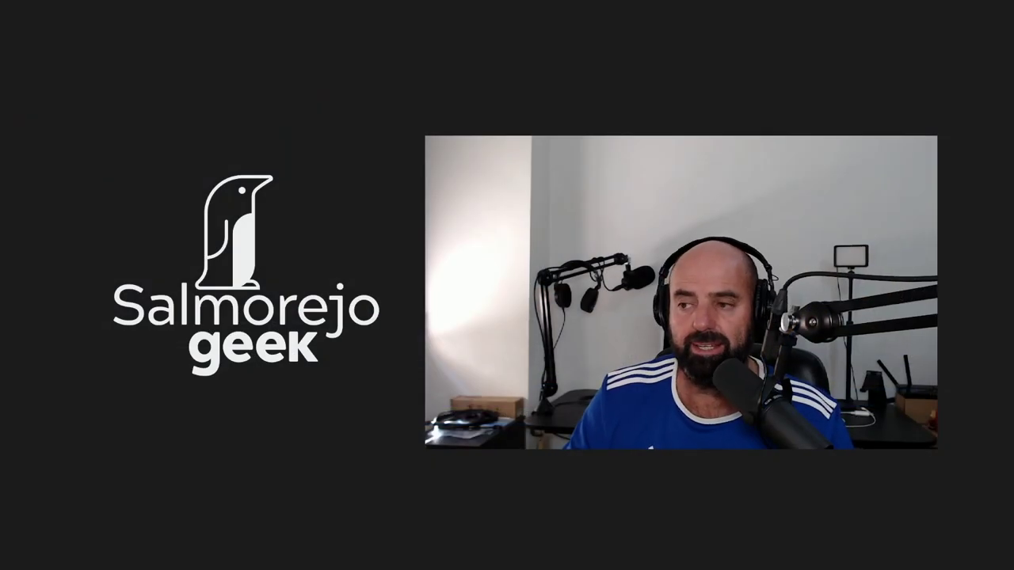